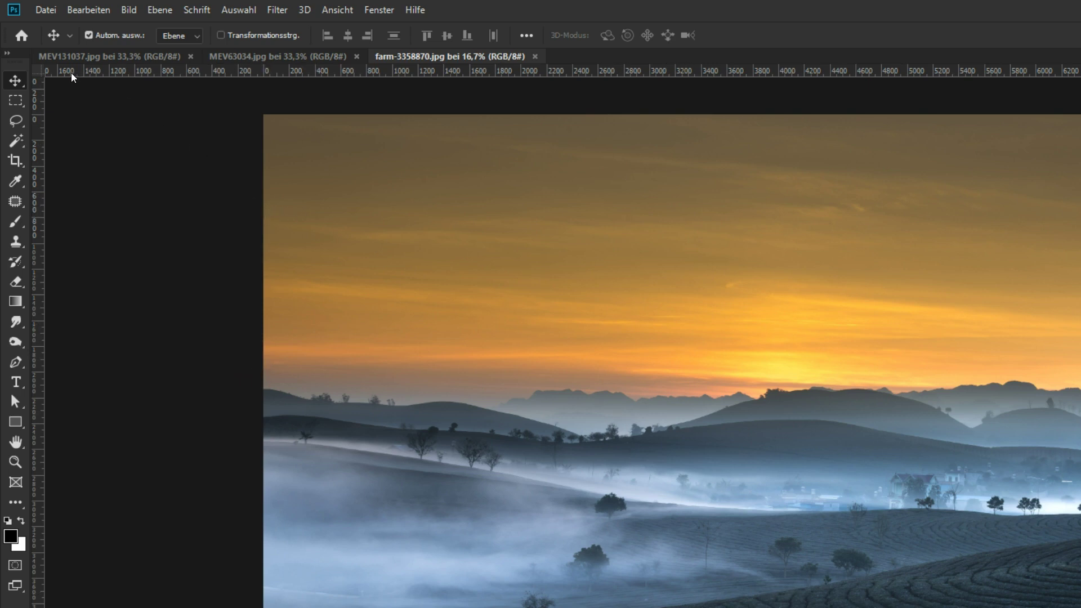
Step: Return to the farm photo MEV111025.psd and open the General preferences
click(21, 36)
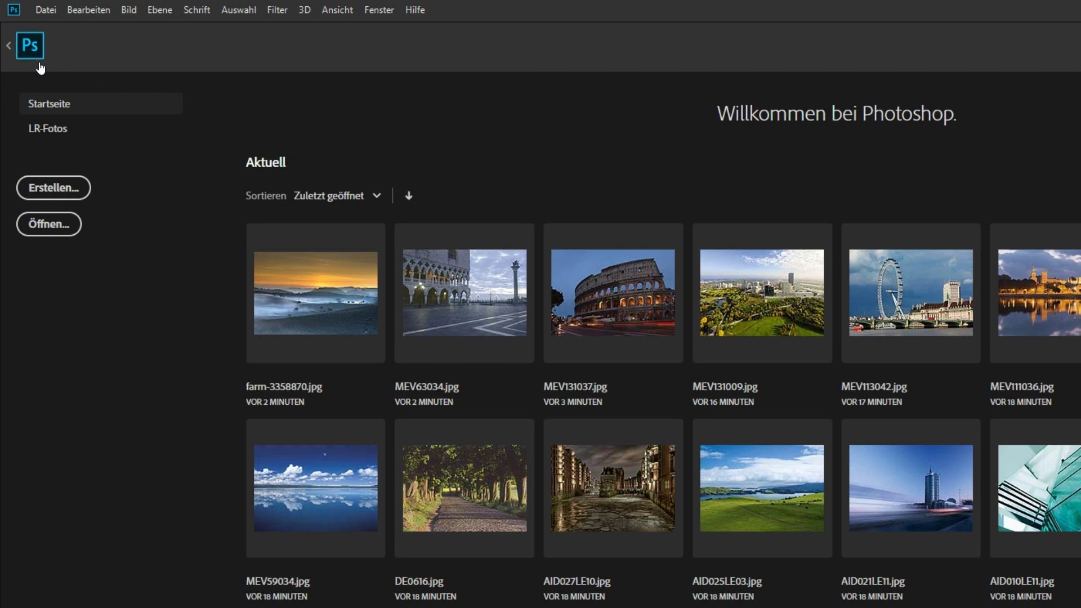
click(30, 46)
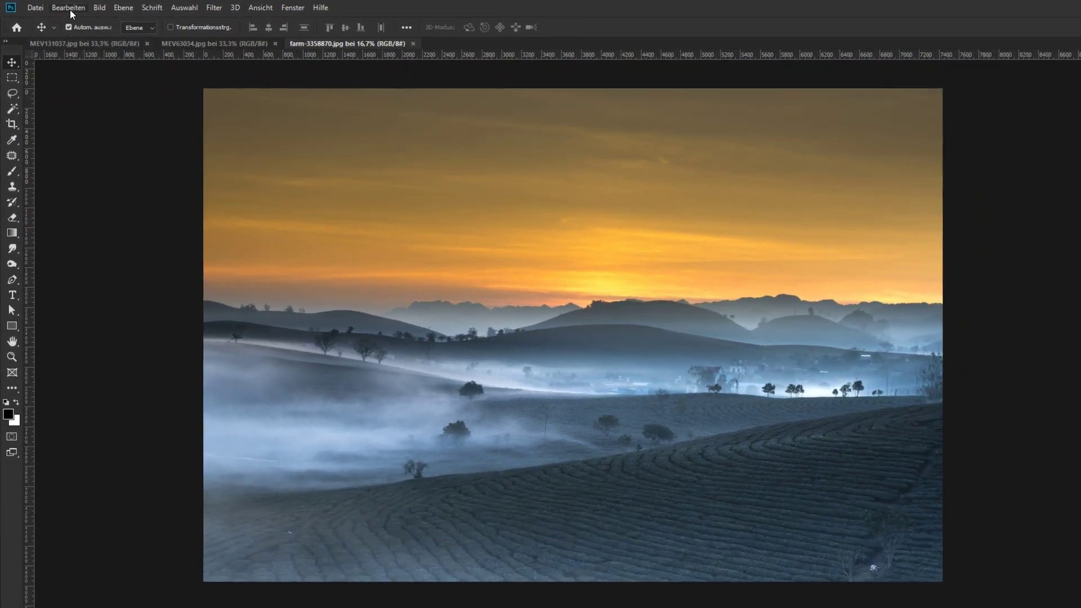
click(69, 7)
mouse_move(135, 495)
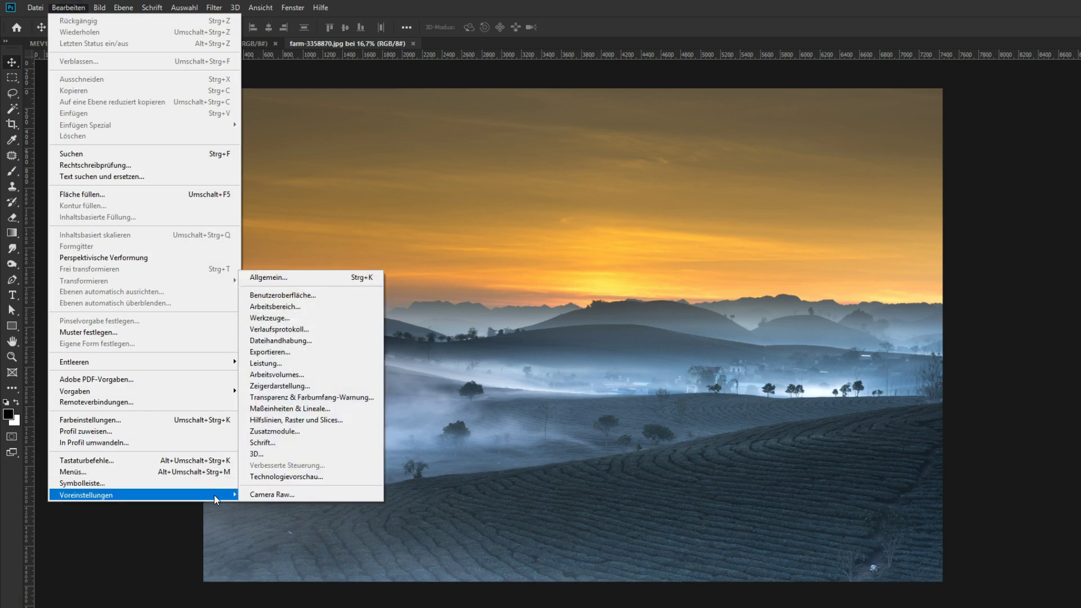
click(308, 282)
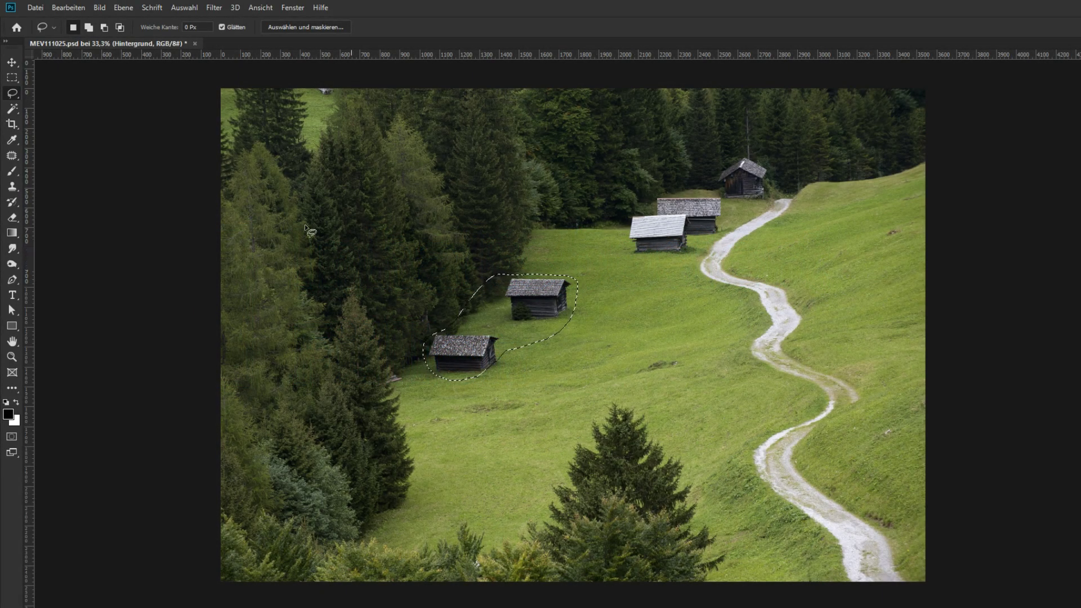
Step: Fill the hut selection using Fläche füllen with Inhalt set to Inhaltsbasiert
click(68, 7)
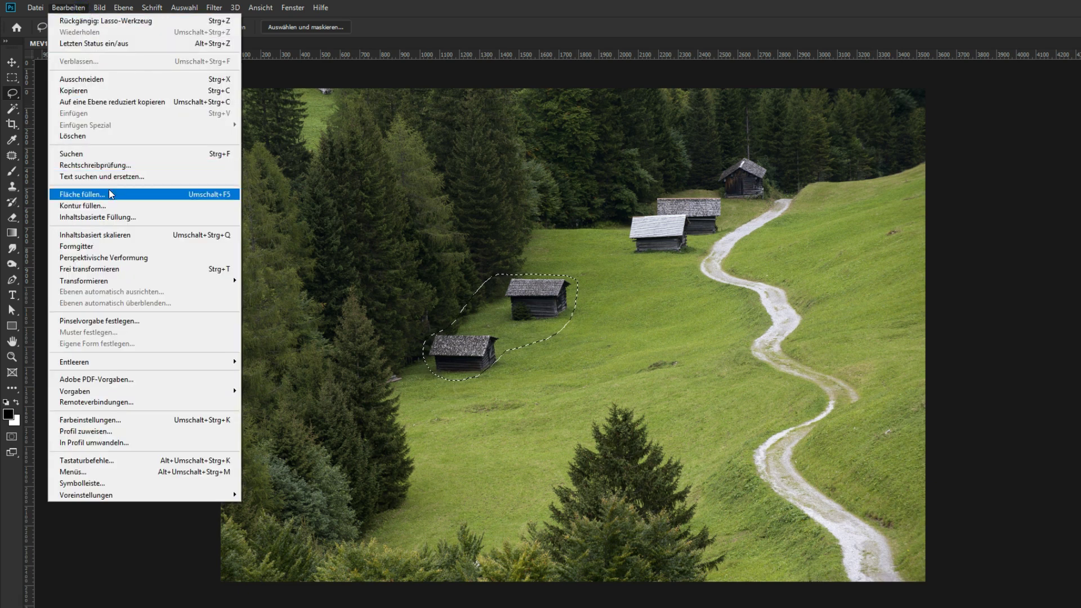
click(109, 194)
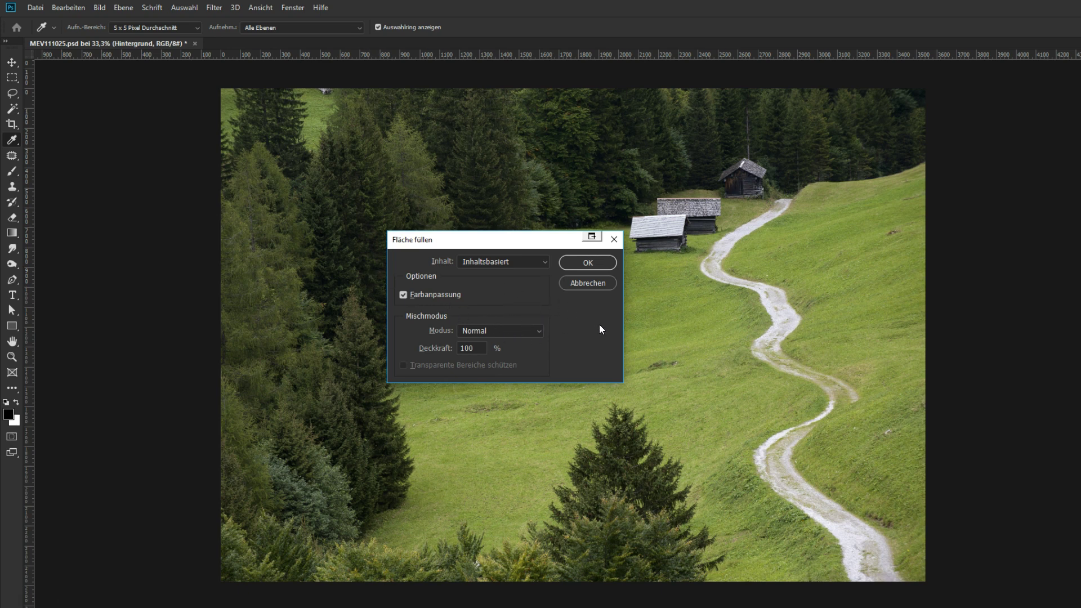
click(596, 269)
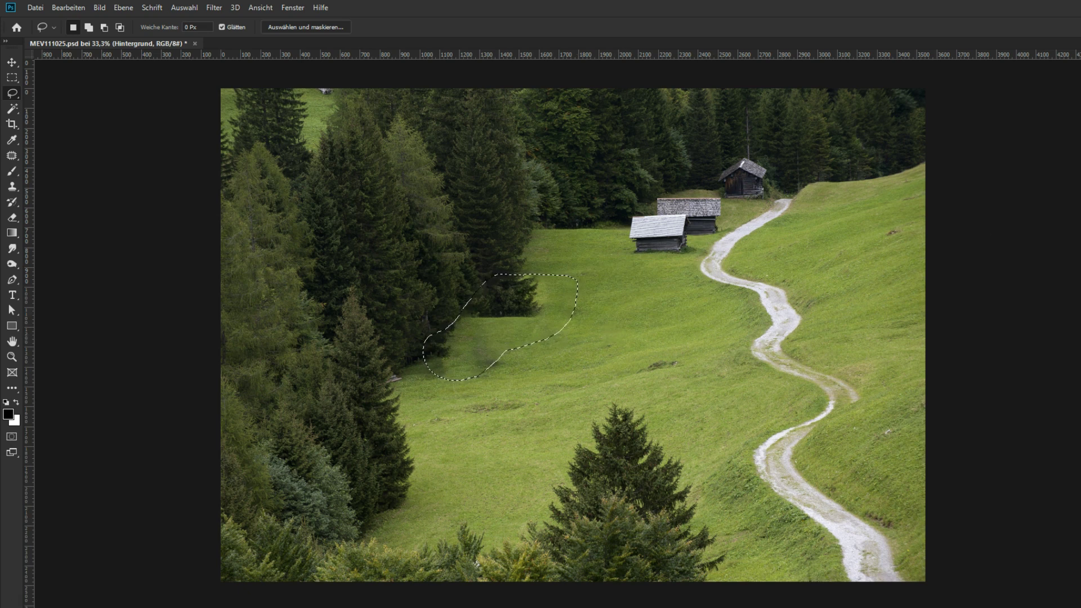
Step: Undo the content-aware fill, deselect, and zoom in on the huts
key(ctrl+z)
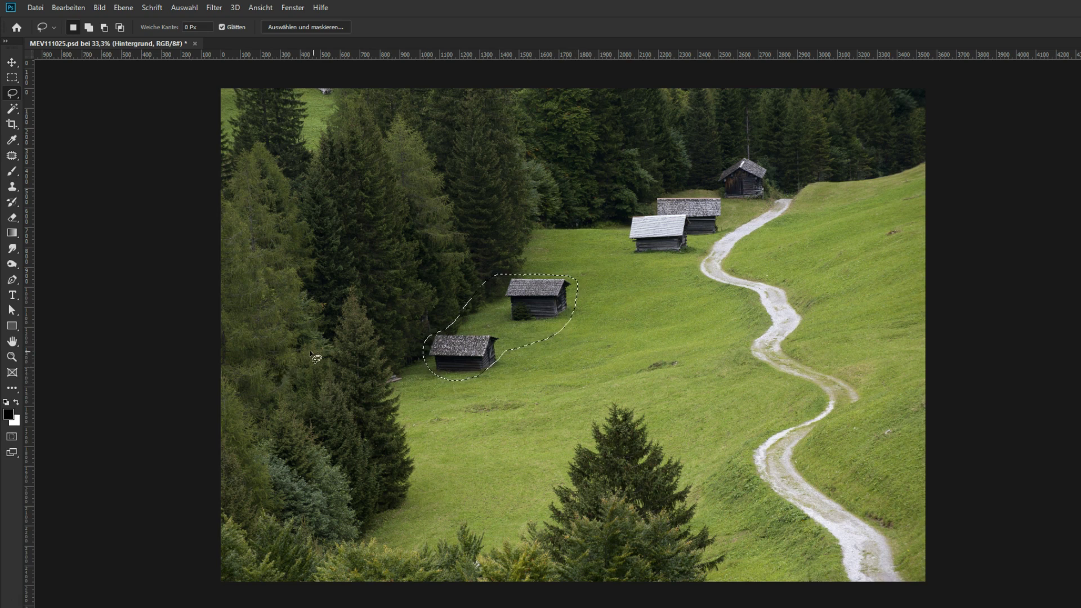
key(ctrl+d)
scroll(523, 322, up, 4)
scroll(522, 322, up, 1)
scroll(522, 322, up, 1)
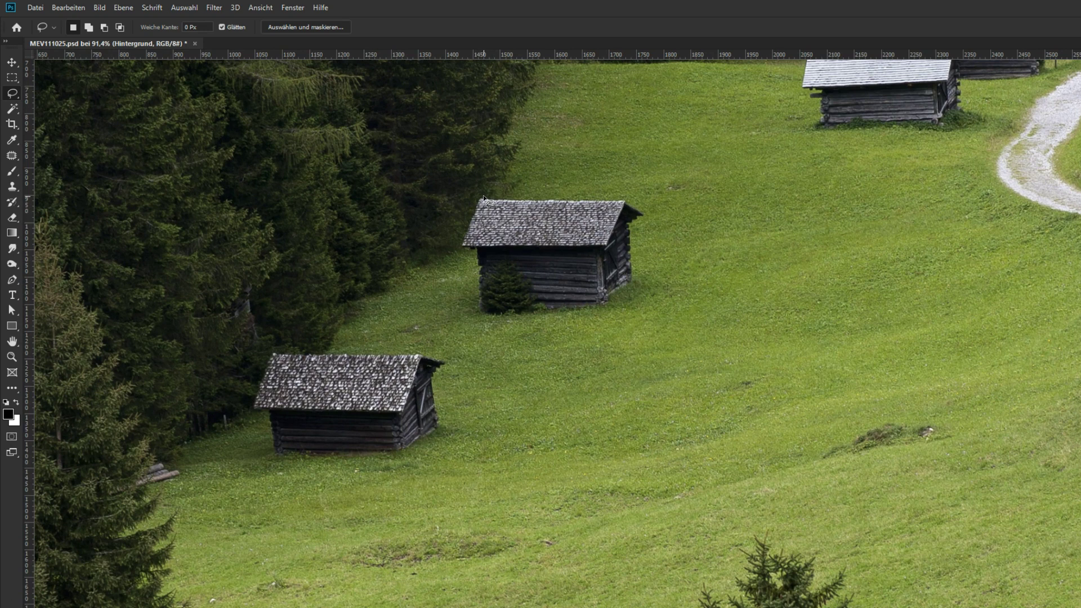
Step: Redraw a wider freehand lasso enclosing both huts
drag(378, 313, 276, 352)
drag(251, 404, 260, 458)
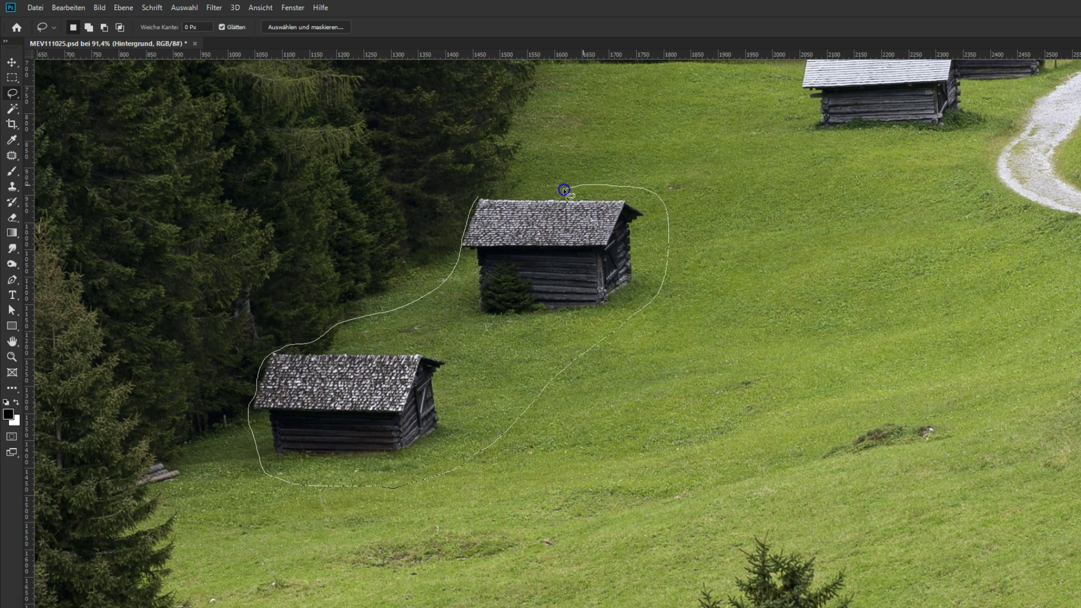
drag(484, 196, 478, 195)
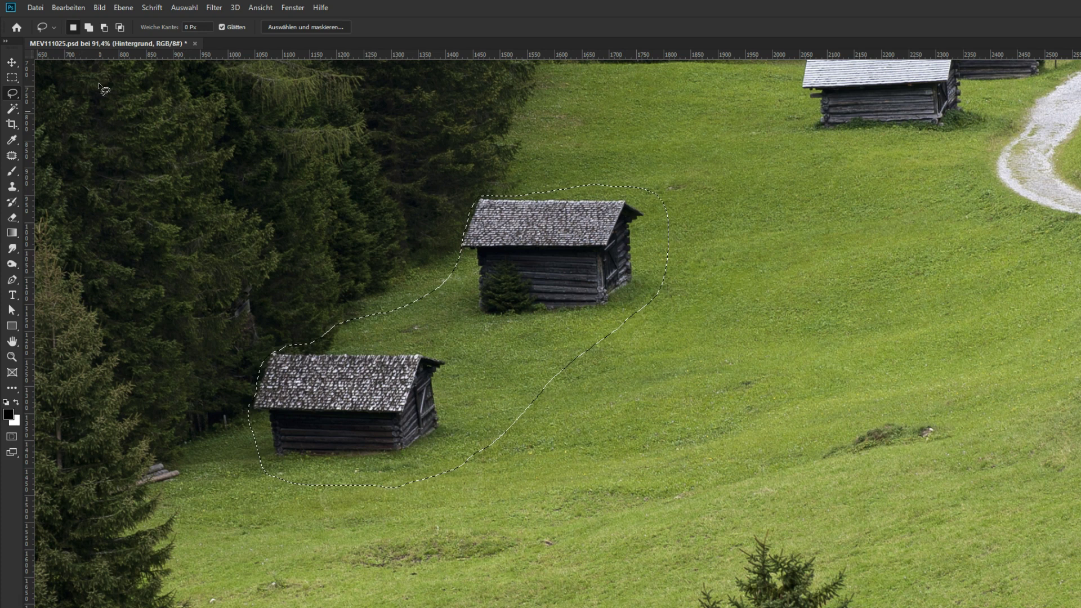
click(84, 8)
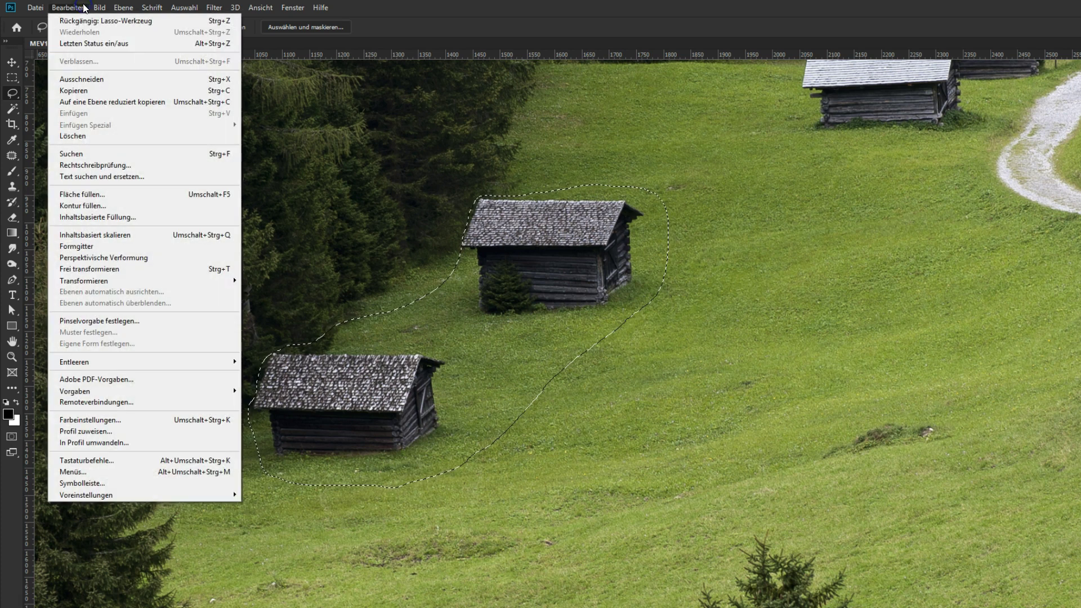
Step: Start Inhaltsbasierte Füllung on the hut selection and adjust the image view
click(144, 219)
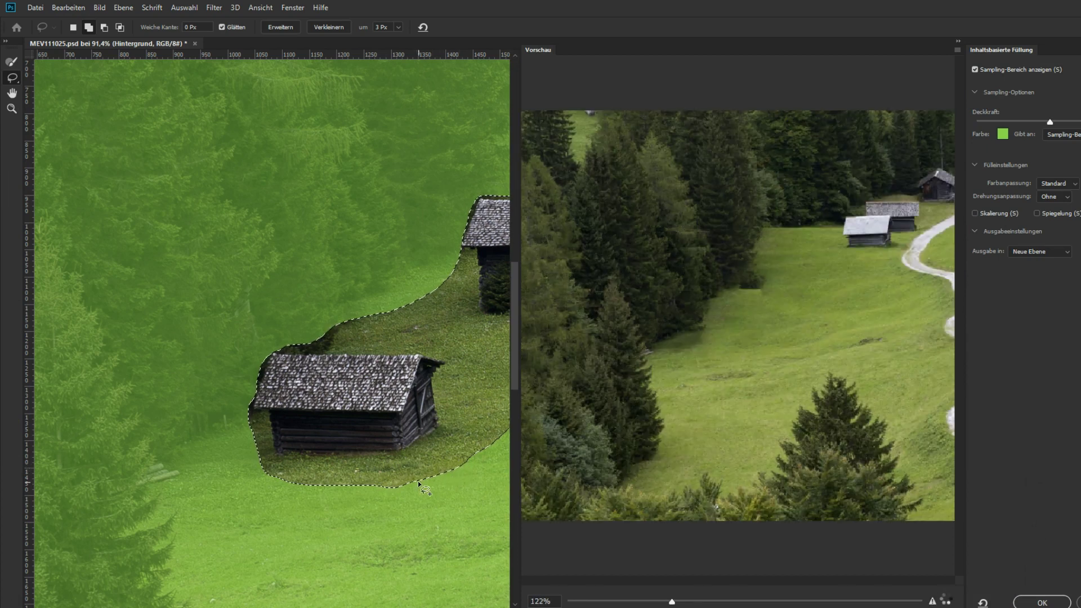
mouse_move(385, 487)
mouse_down()
mouse_move(295, 467)
mouse_move(234, 475)
mouse_up()
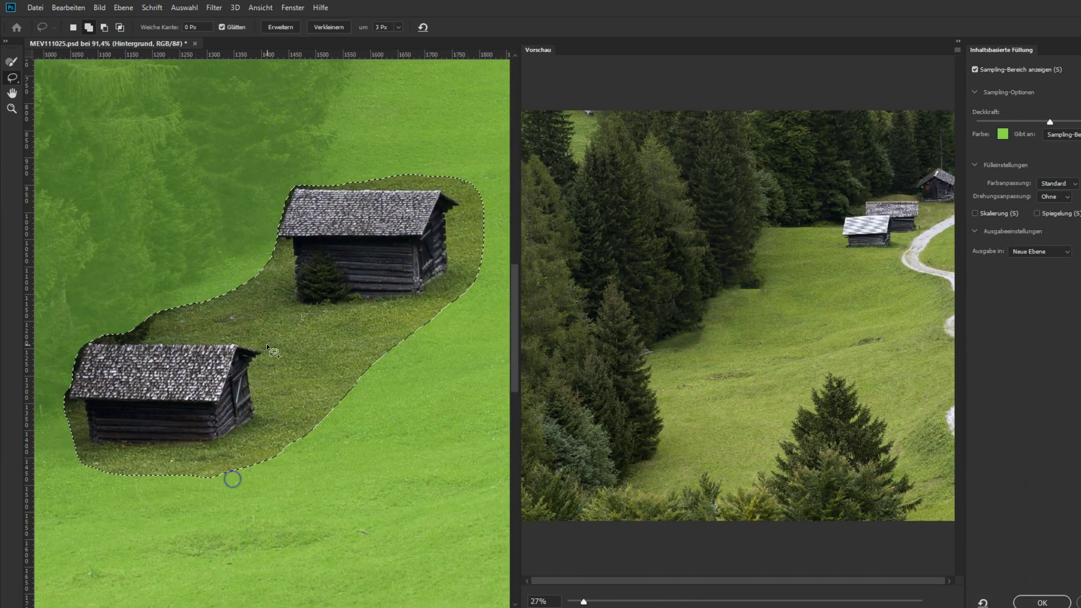
scroll(265, 345, down, 2)
scroll(268, 343, down, 4)
scroll(270, 346, down, 1)
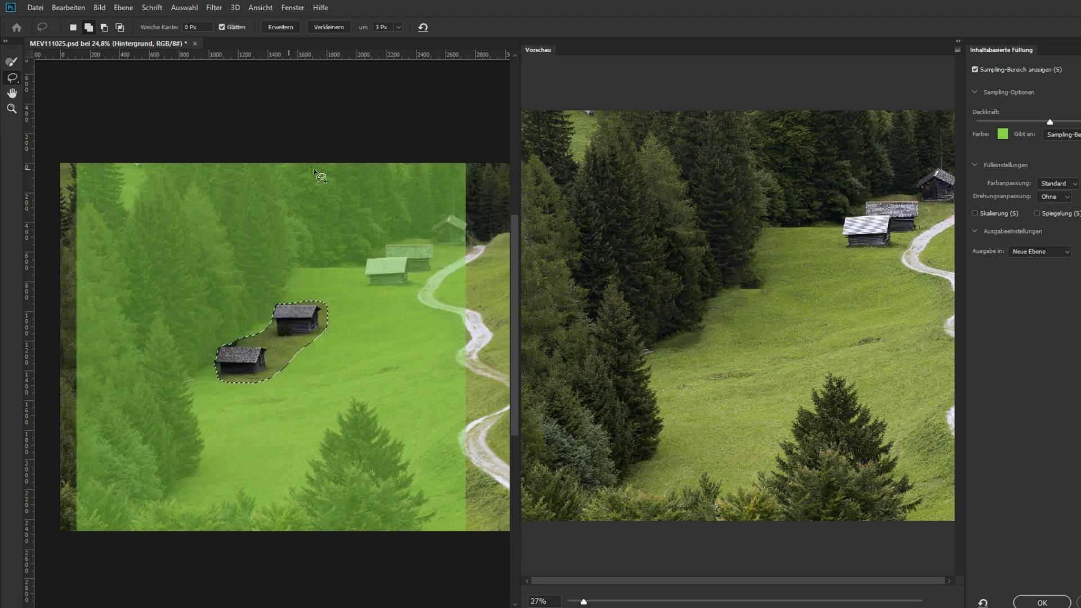
Step: Check the zoomed fill preview and remove the top-left trees from sampling with the Sampling Brush
click(11, 61)
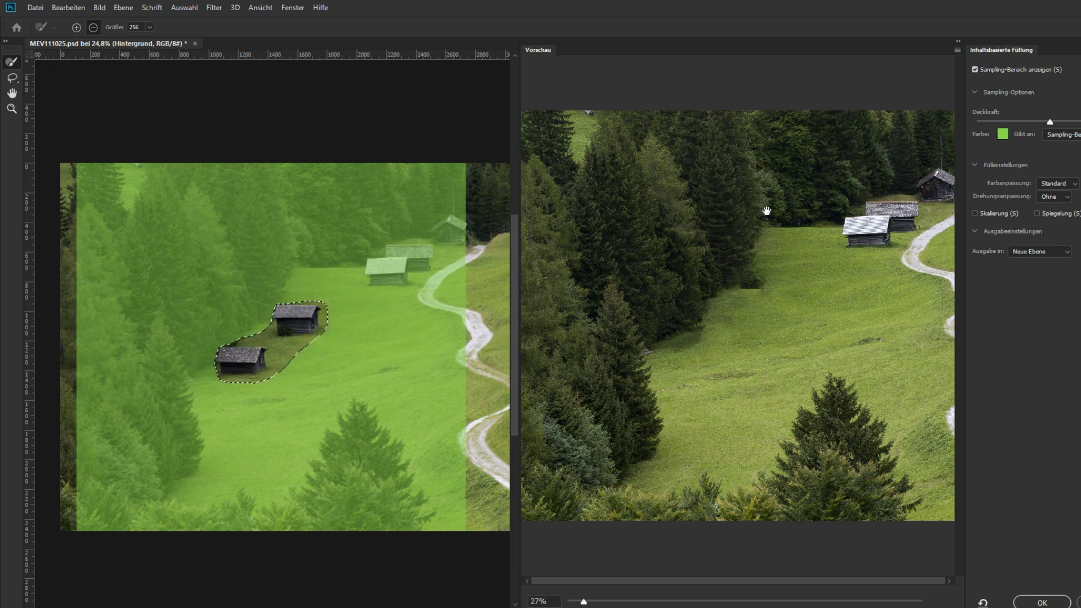
drag(584, 601, 632, 602)
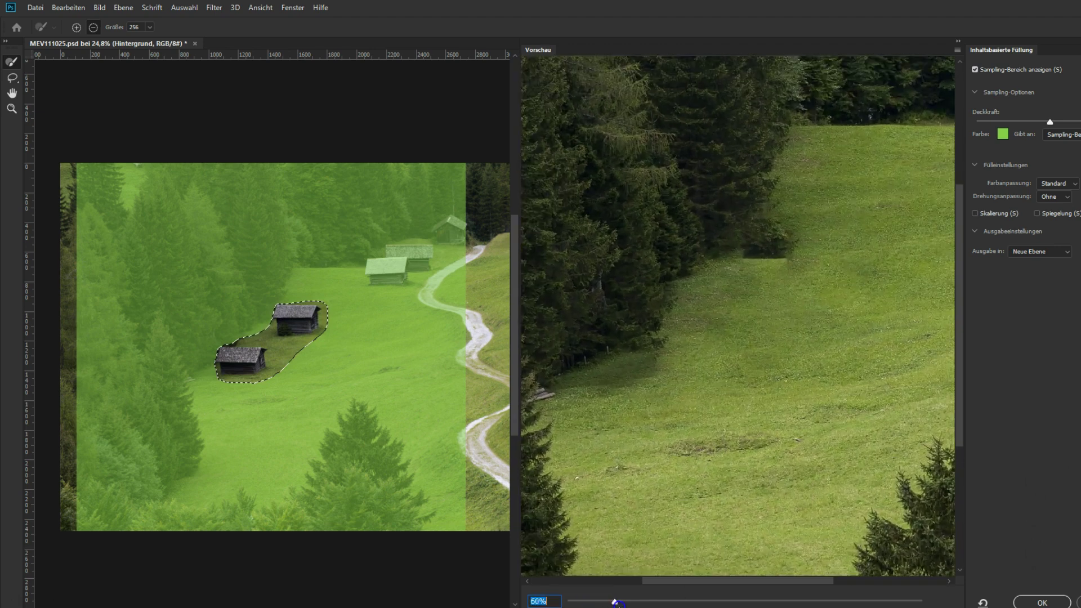
drag(769, 407, 699, 384)
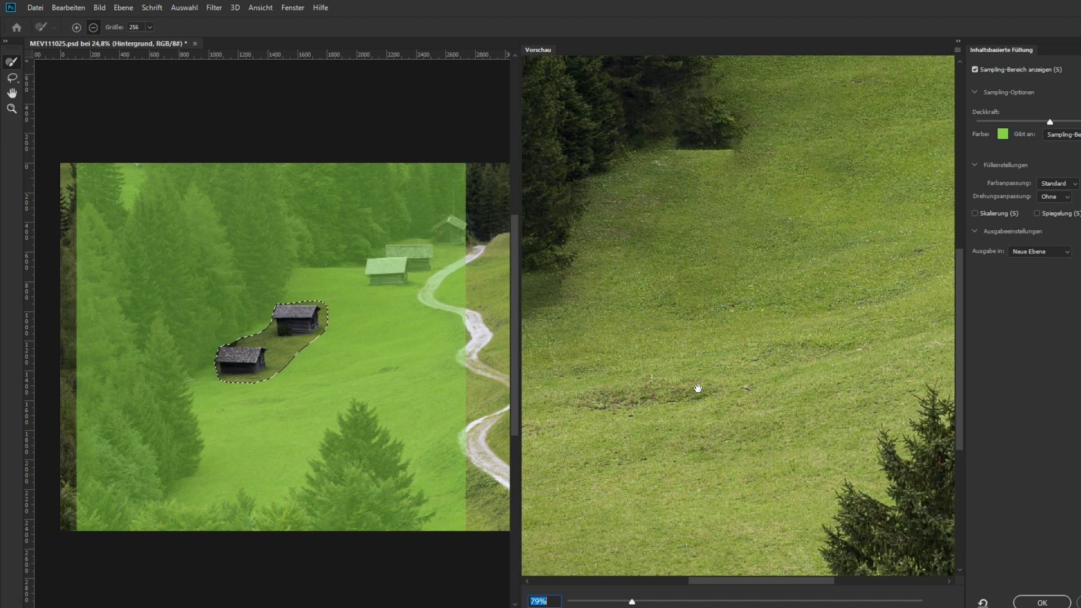
drag(631, 601, 594, 601)
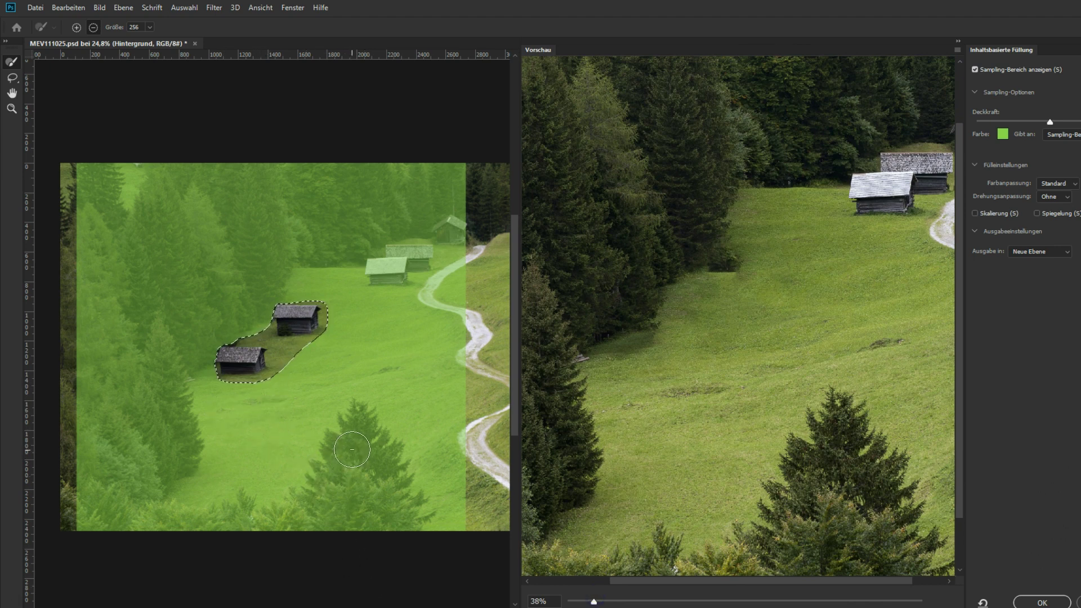
mouse_move(88, 197)
mouse_down()
mouse_move(99, 169)
mouse_move(79, 213)
mouse_move(136, 179)
mouse_move(304, 188)
mouse_move(219, 164)
mouse_move(407, 169)
mouse_move(469, 201)
mouse_up()
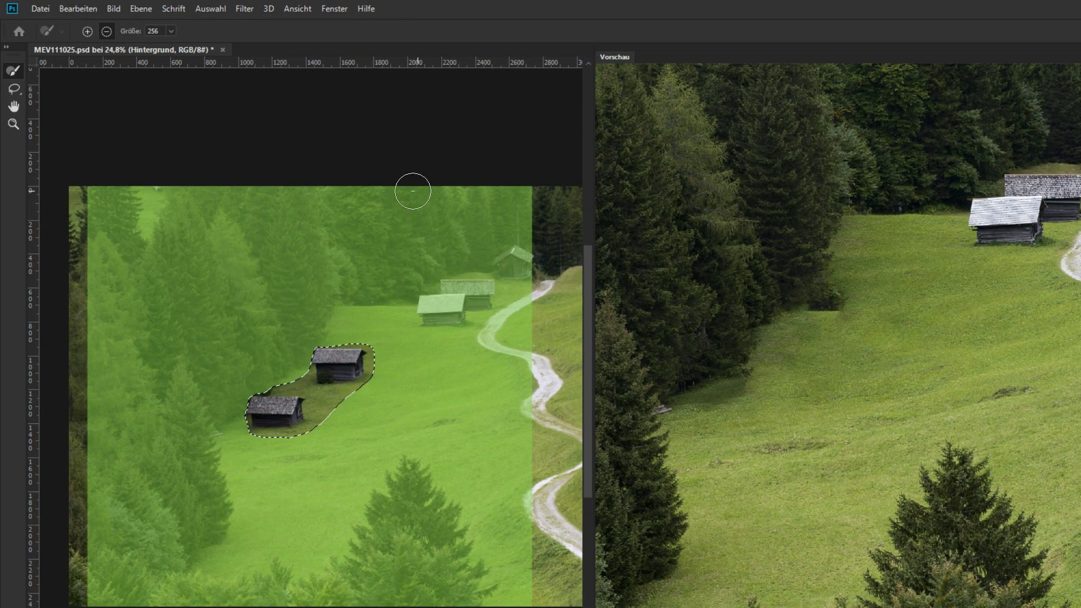
Step: Enlarge the Sampling Brush and exclude the top edge, left side and bottom-left tree from sampling
click(520, 193)
mouse_move(520, 193)
mouse_down()
mouse_move(150, 188)
mouse_move(104, 453)
mouse_move(317, 224)
mouse_move(449, 181)
mouse_up()
mouse_move(60, 572)
mouse_down()
mouse_move(209, 603)
mouse_move(380, 546)
mouse_move(447, 261)
mouse_move(163, 507)
mouse_up()
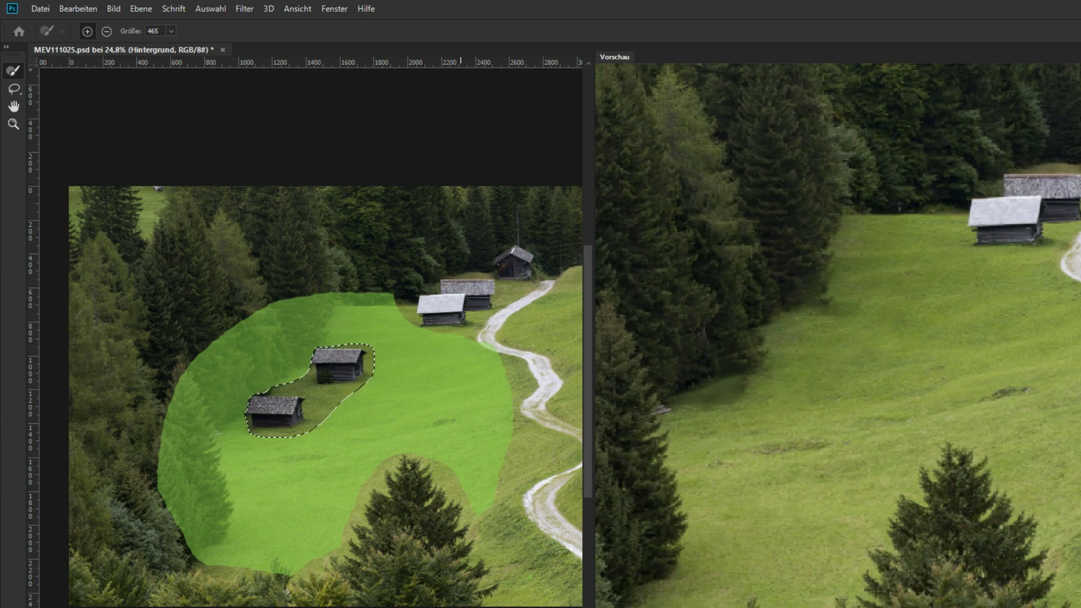
key(alt)
Step: Reshape the lasso: drop the area above the left hut, extend below and left of it
click(14, 89)
scroll(255, 347, up, 3)
scroll(276, 361, up, 1)
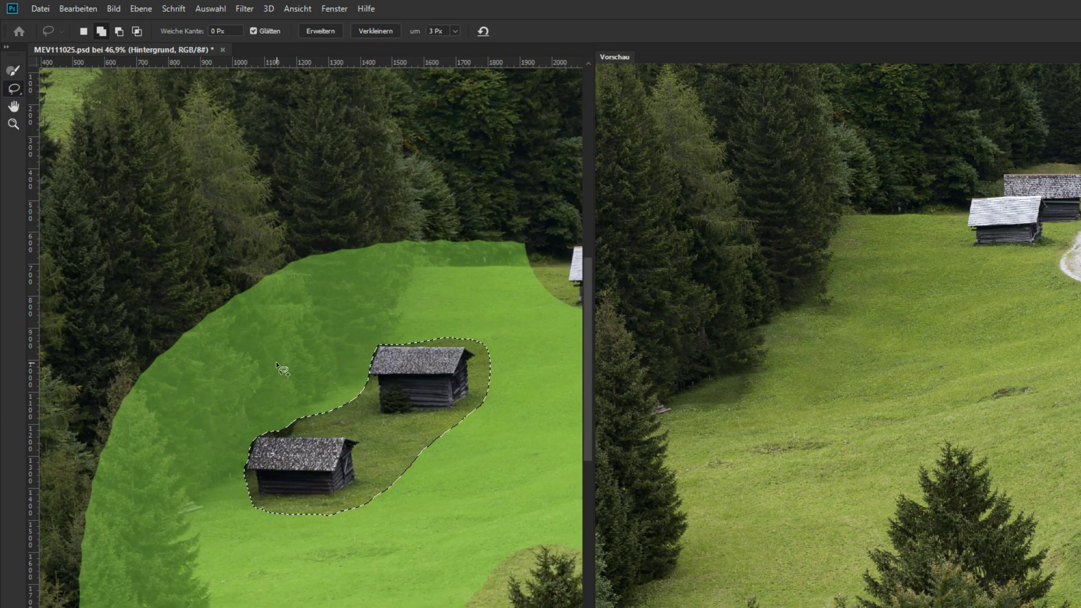
scroll(259, 465, up, 1)
drag(301, 449, 297, 424)
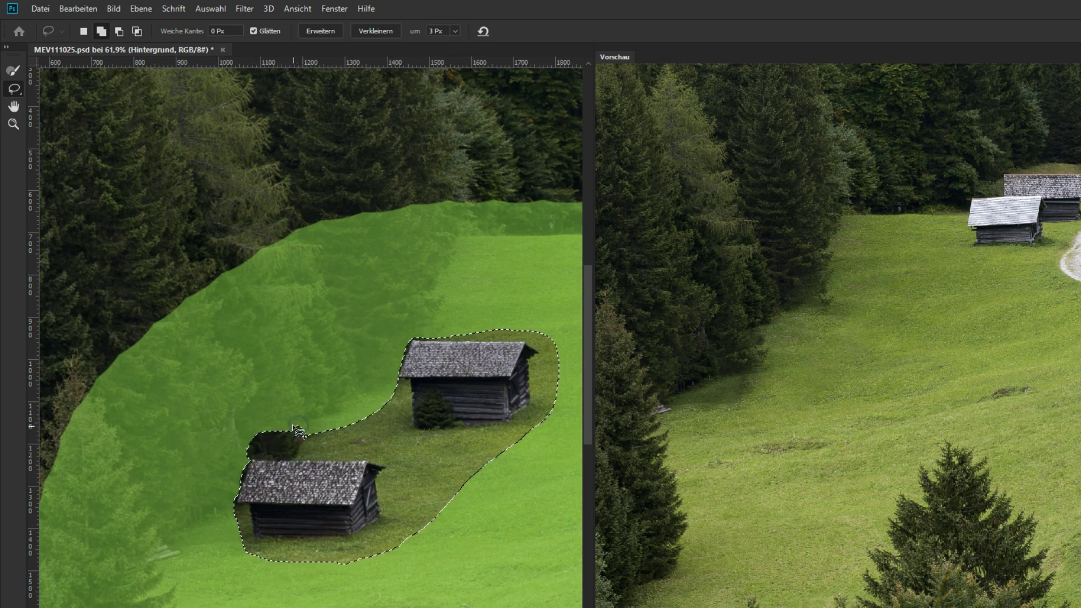
mouse_move(272, 547)
mouse_down()
mouse_move(233, 542)
mouse_move(285, 552)
mouse_up()
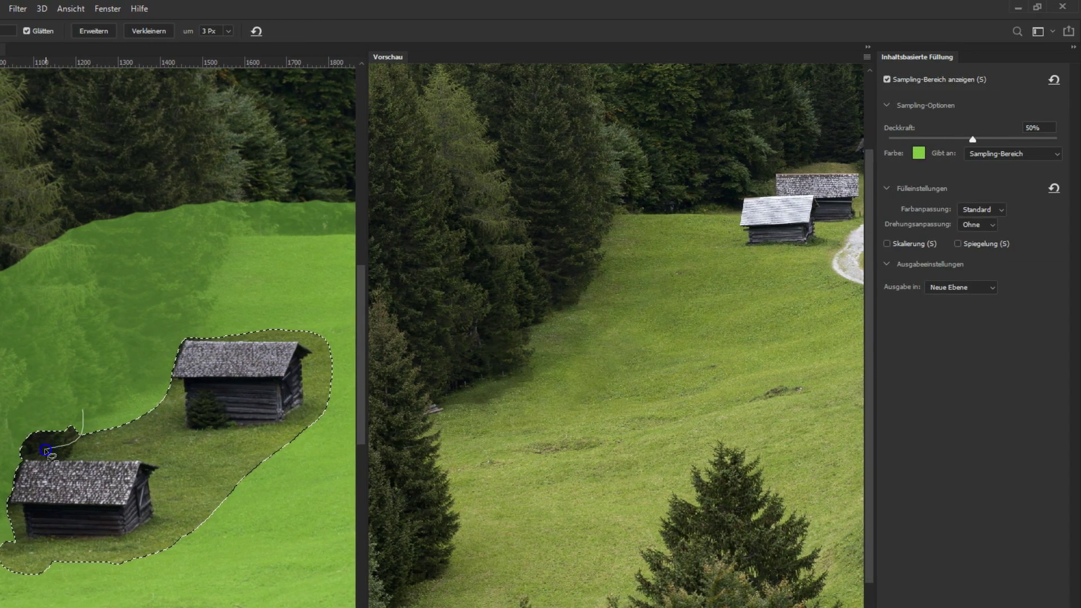
drag(51, 445, 83, 418)
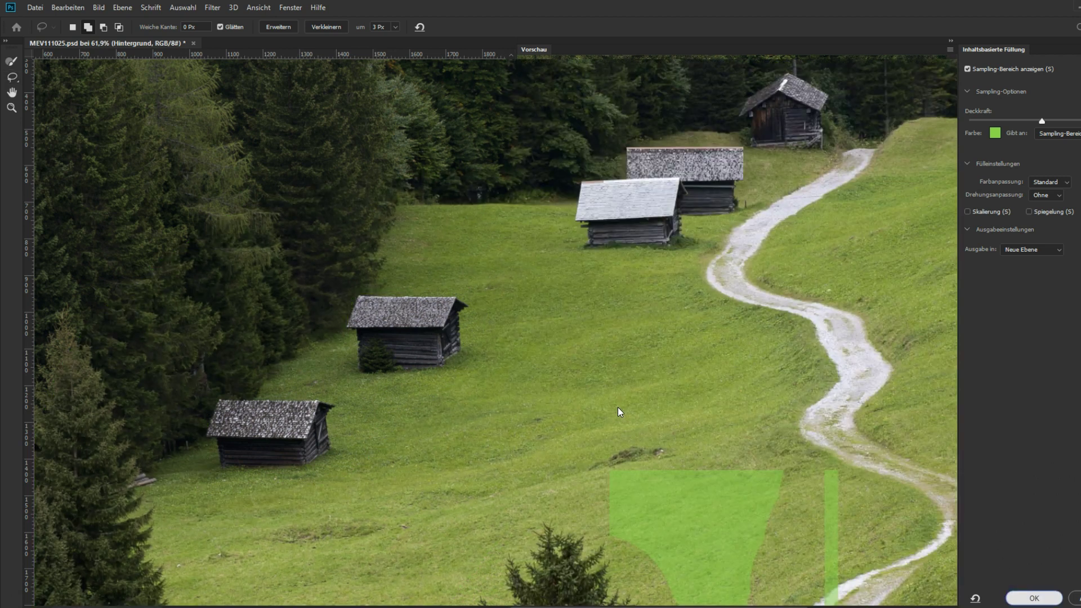
Step: Apply the content-aware fill as a new layer and move on to schnittmaske.psd
key(Escape)
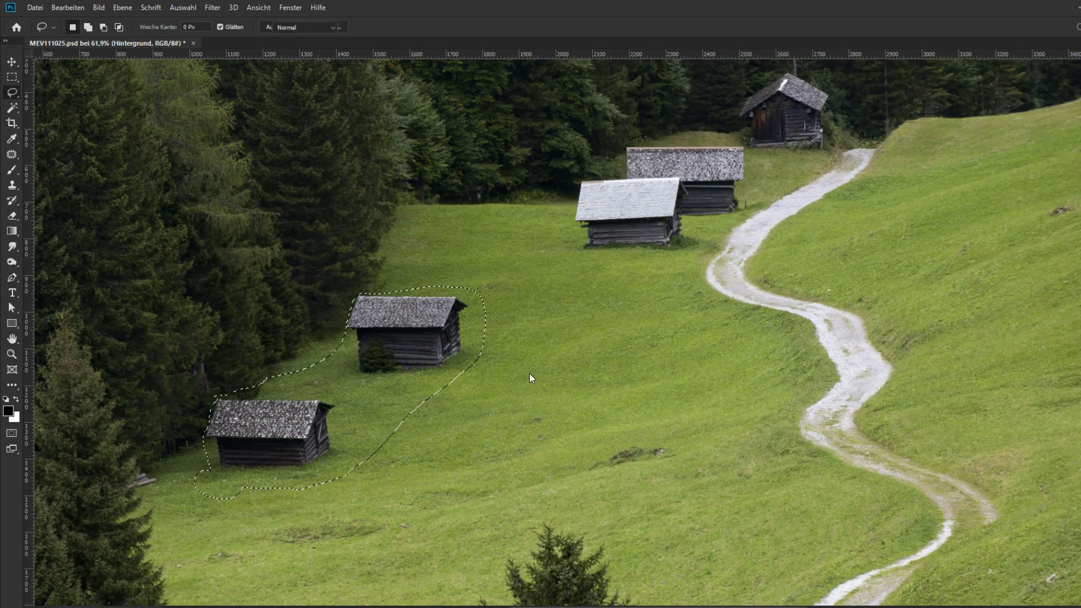
scroll(500, 363, down, 4)
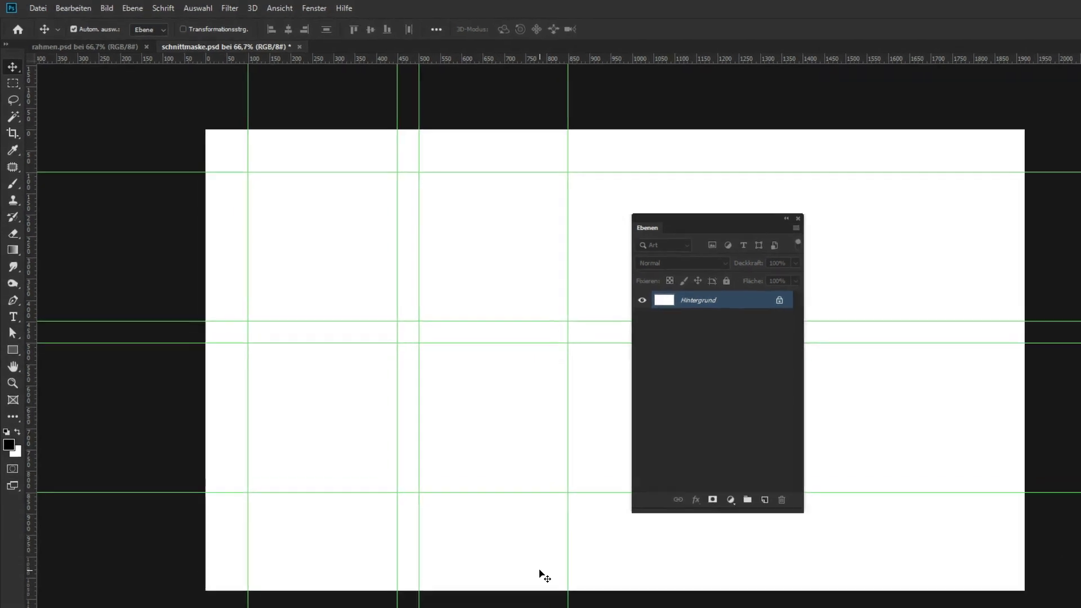
Step: Draw four placeholder frames in the 2×2 guide cells
click(16, 410)
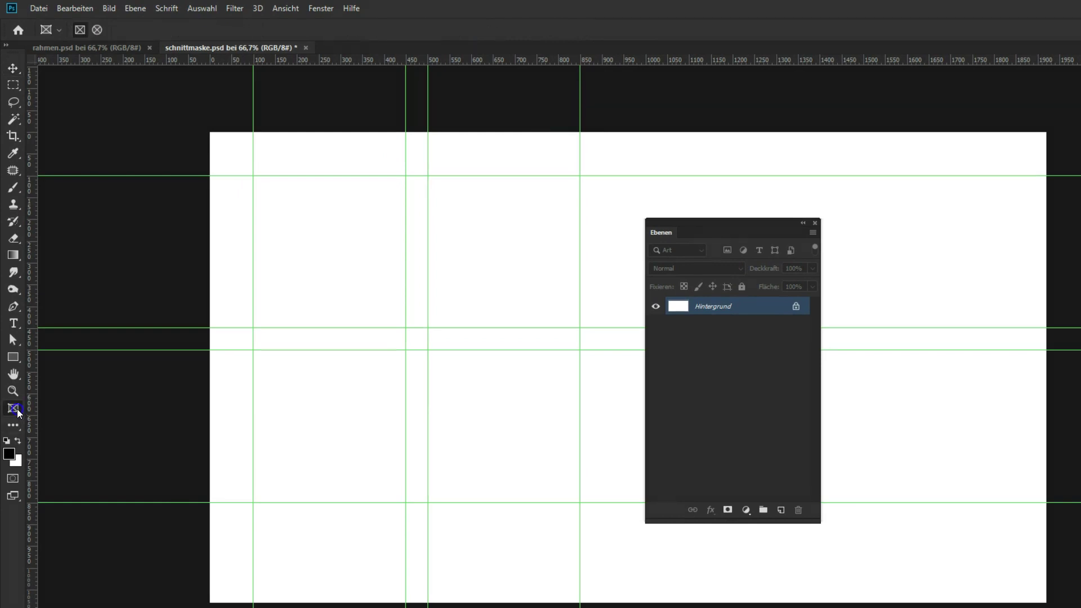
drag(253, 181, 406, 328)
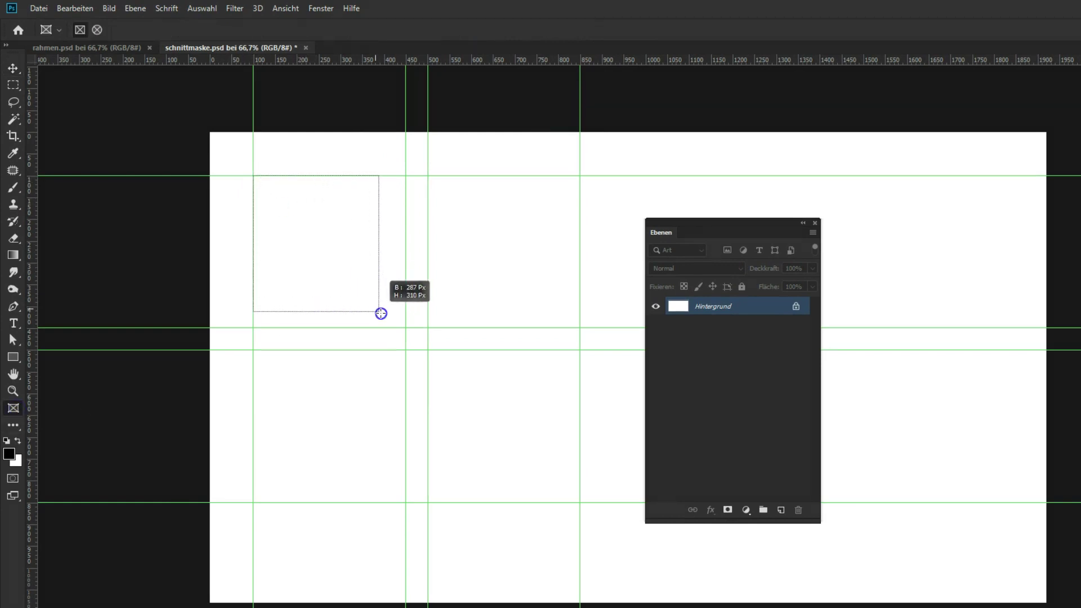
drag(431, 189, 580, 327)
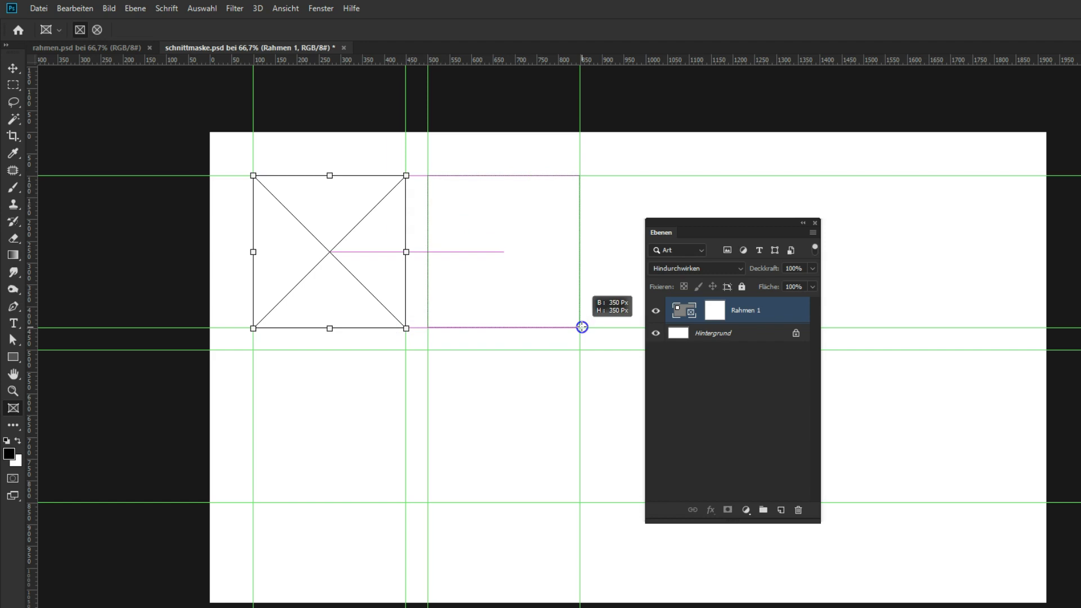
drag(254, 349, 406, 502)
drag(427, 349, 581, 502)
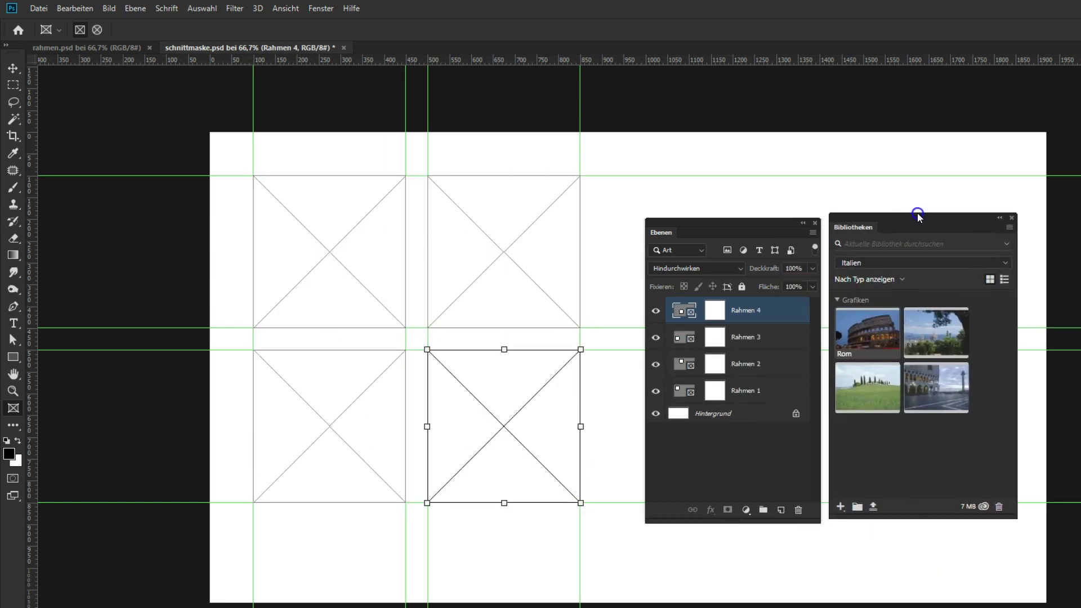
Step: Place the Rom, Florenz, Toscana and Venedig library photos into the four frames, then close the library
drag(917, 213, 936, 203)
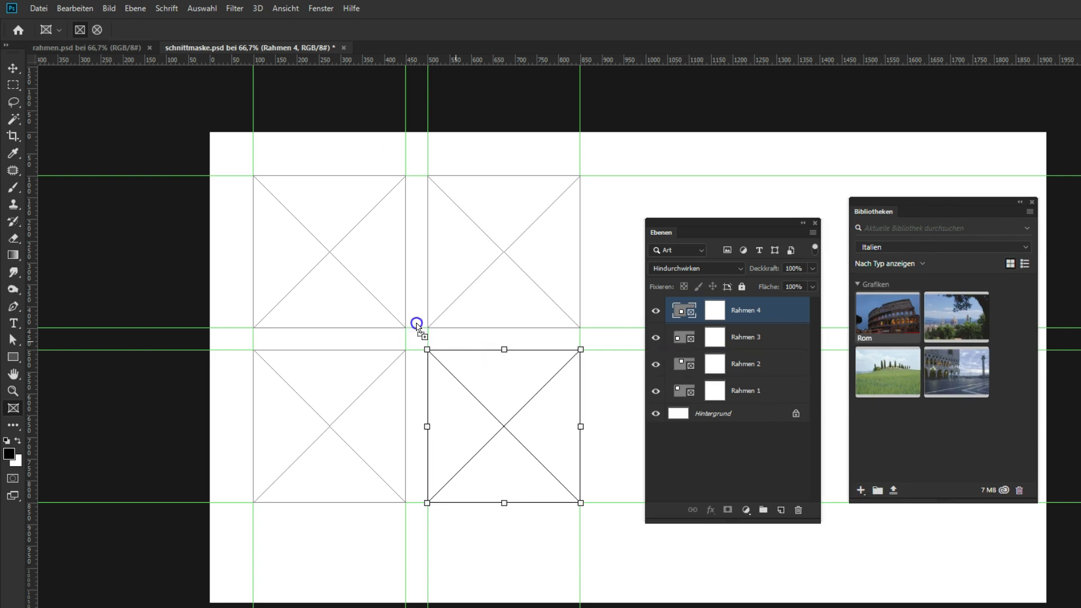
drag(886, 320, 350, 273)
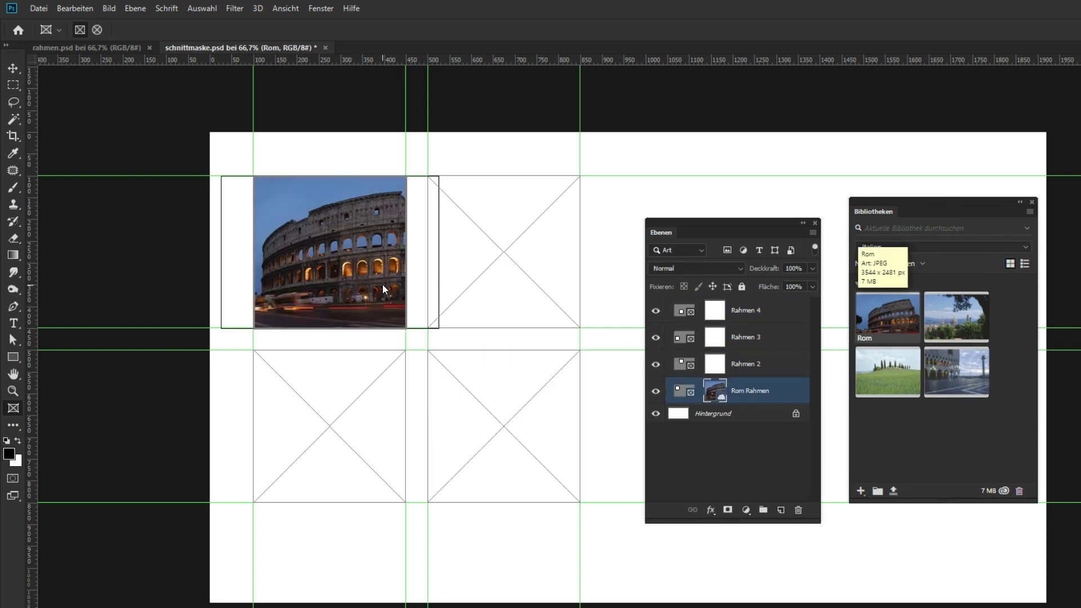
mouse_move(955, 317)
mouse_down()
mouse_move(544, 287)
mouse_move(532, 273)
mouse_up()
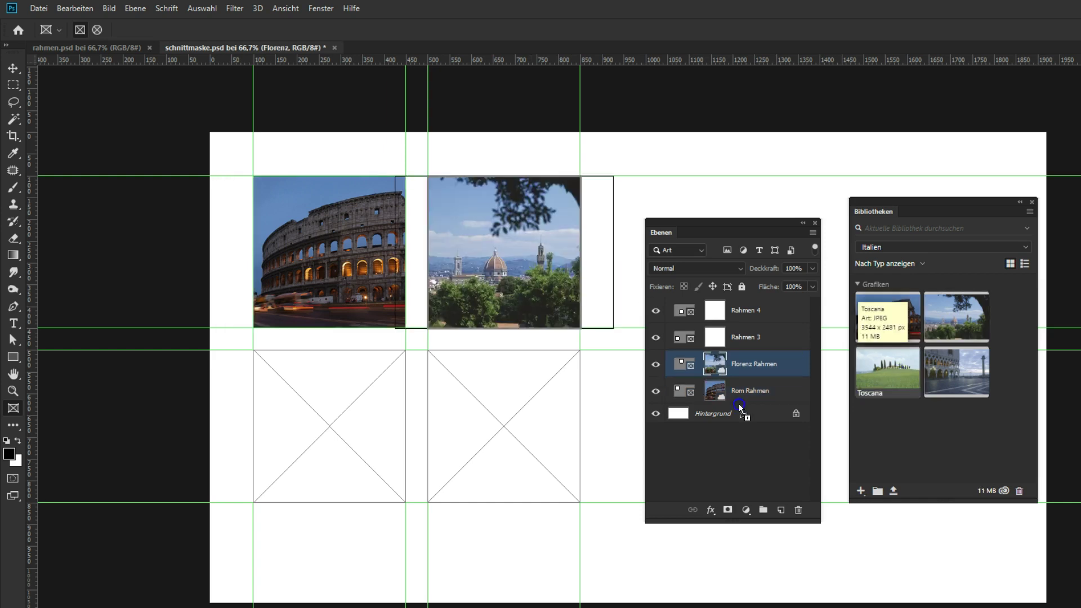
drag(899, 390, 362, 410)
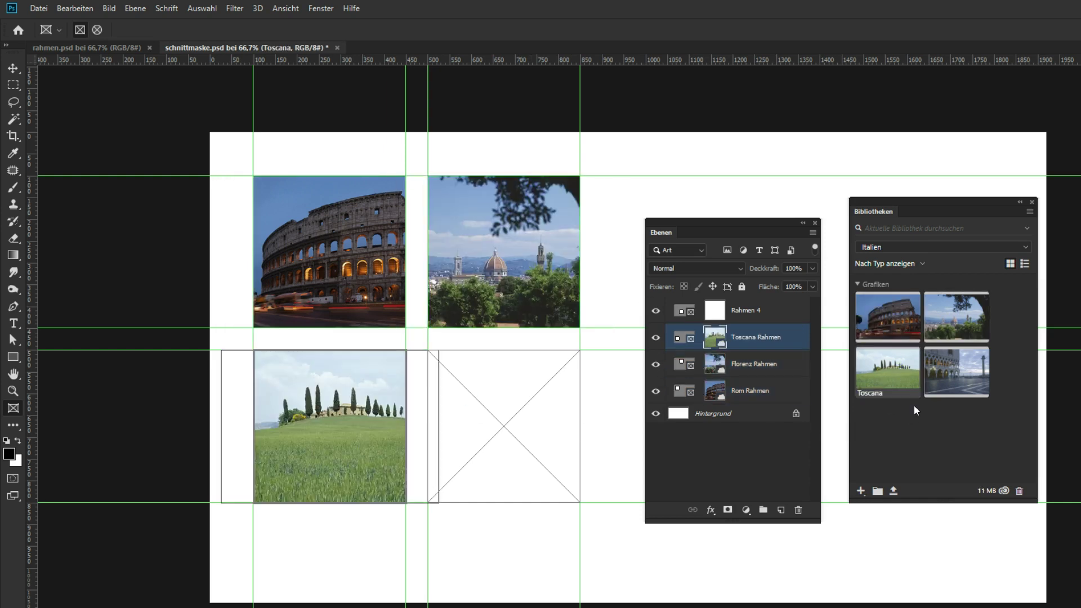
drag(951, 366, 532, 414)
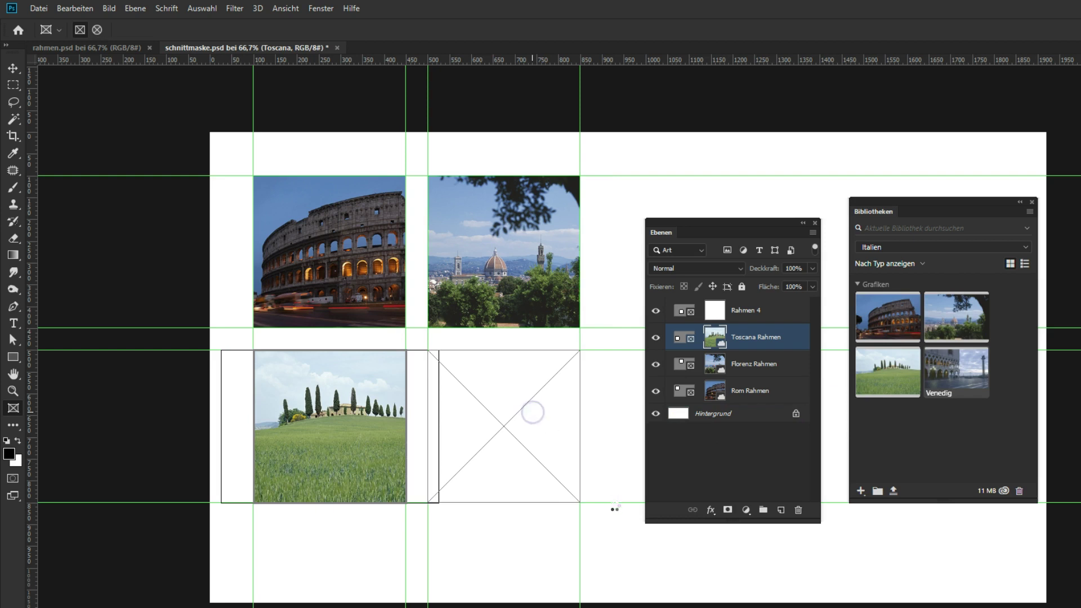
click(1032, 202)
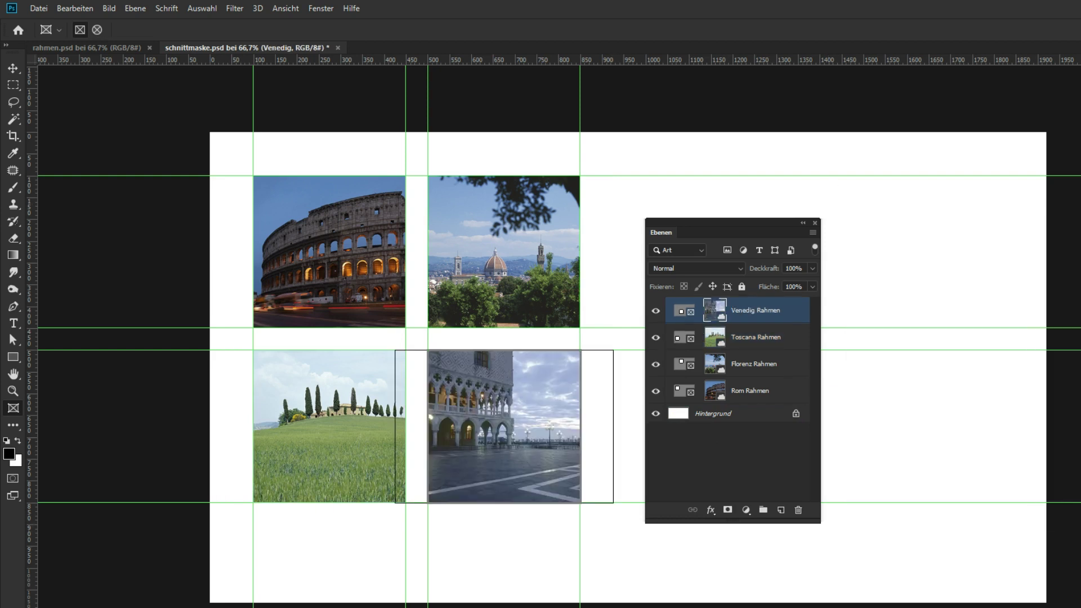
Step: Reposition the Rom frame and shift the Colosseum photo inside it with the Move tool
drag(710, 220, 698, 182)
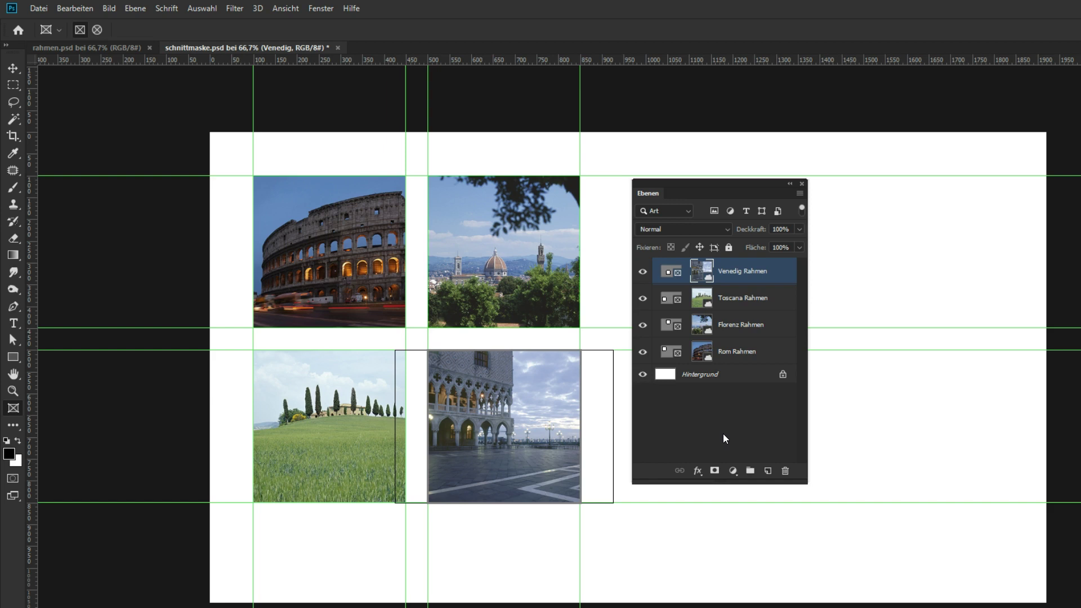
key(v)
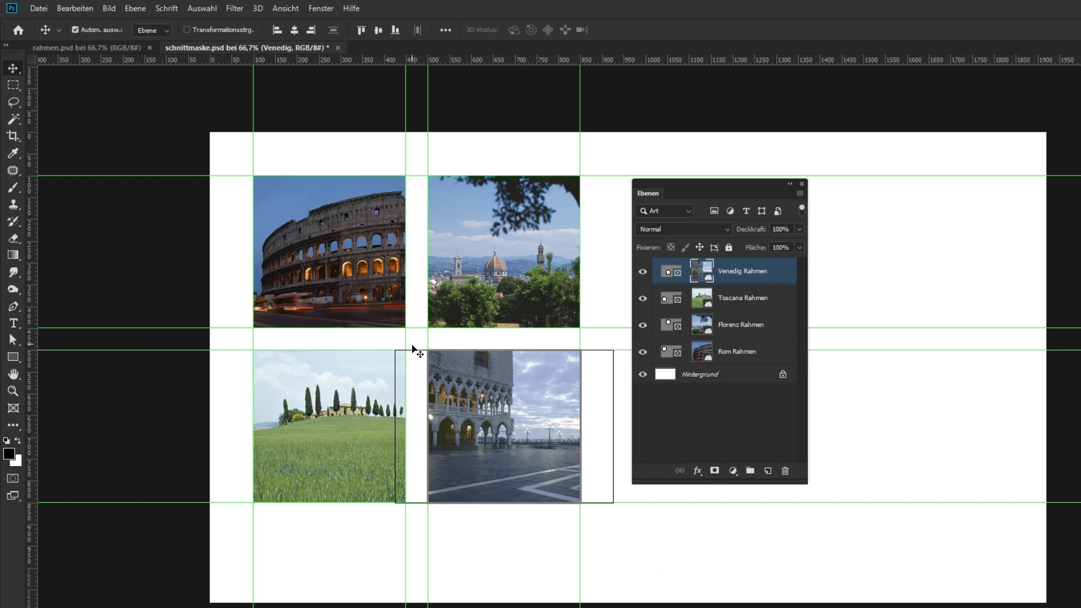
click(363, 239)
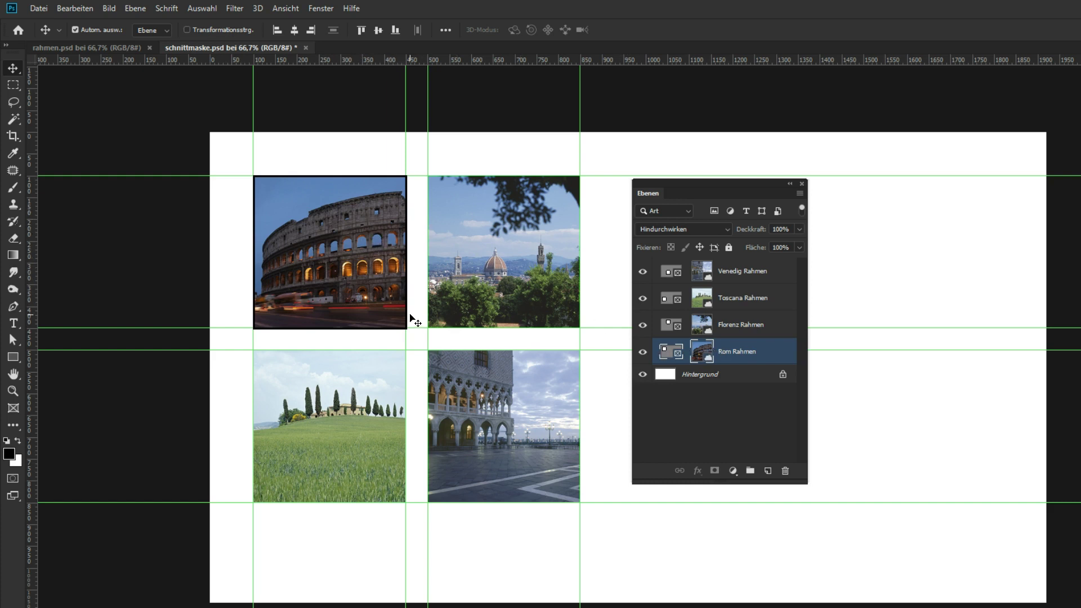
mouse_move(348, 260)
mouse_down()
mouse_move(353, 241)
mouse_move(333, 265)
mouse_up()
click(356, 272)
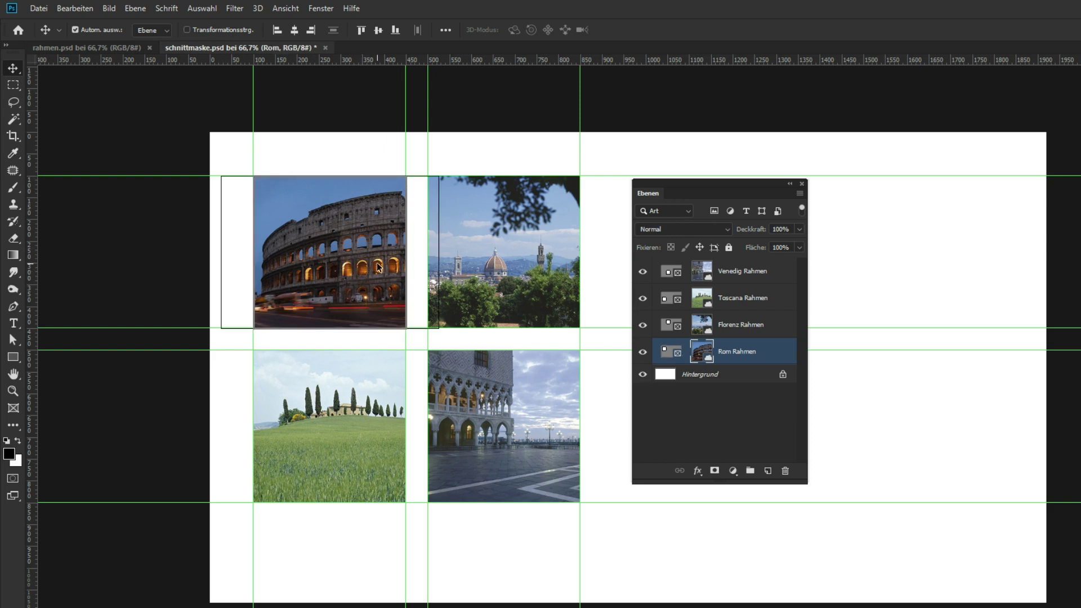
mouse_move(364, 260)
mouse_down()
mouse_move(350, 247)
mouse_move(351, 259)
mouse_up()
Step: Enlarge the Rom Rahmen frame and open its linked ROM document
click(672, 353)
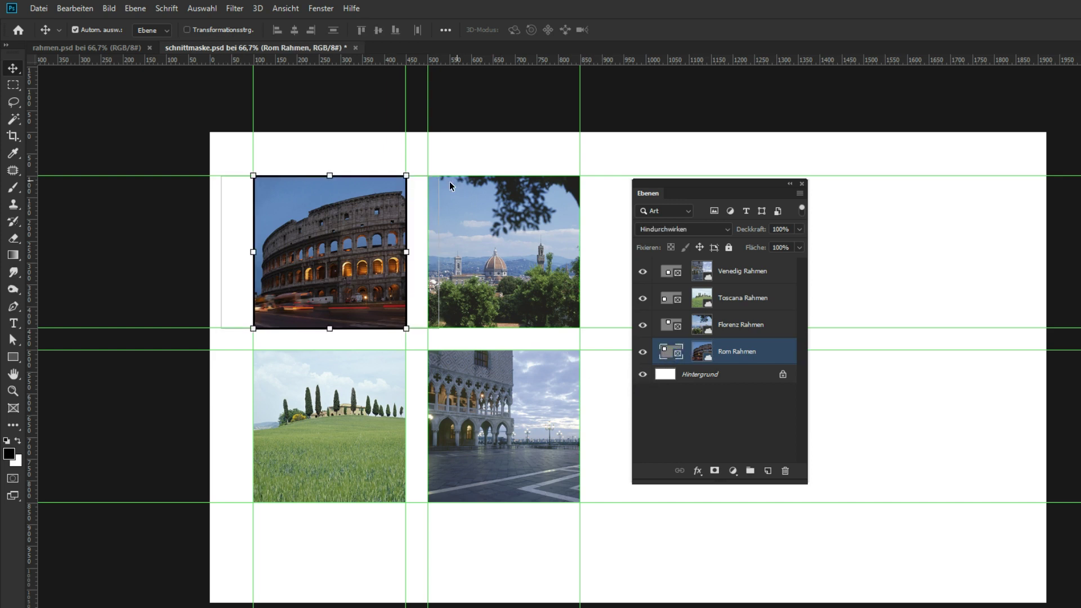
drag(404, 326, 420, 341)
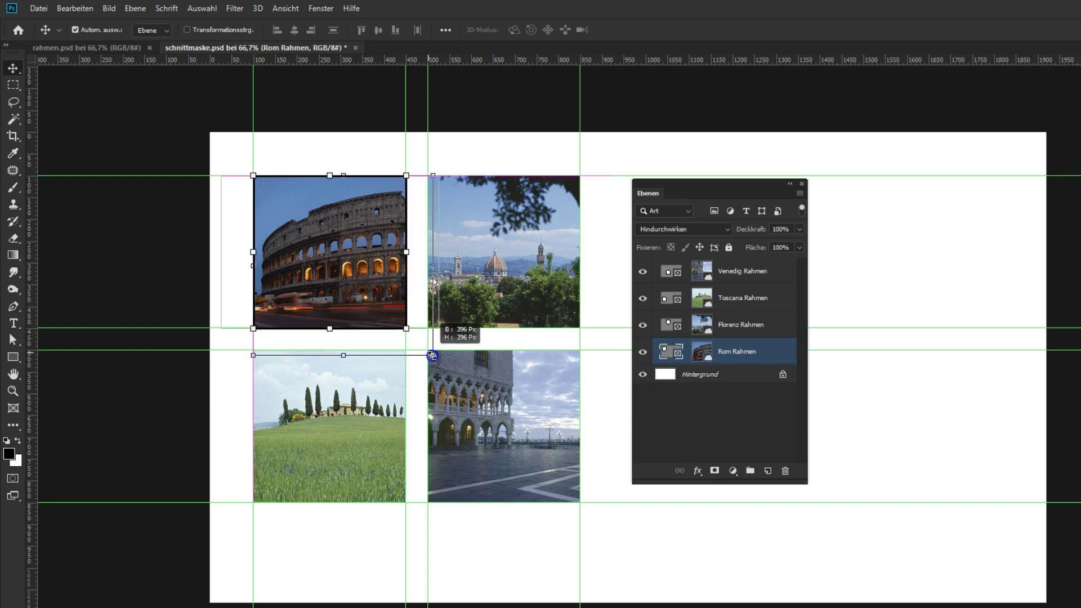
double_click(419, 341)
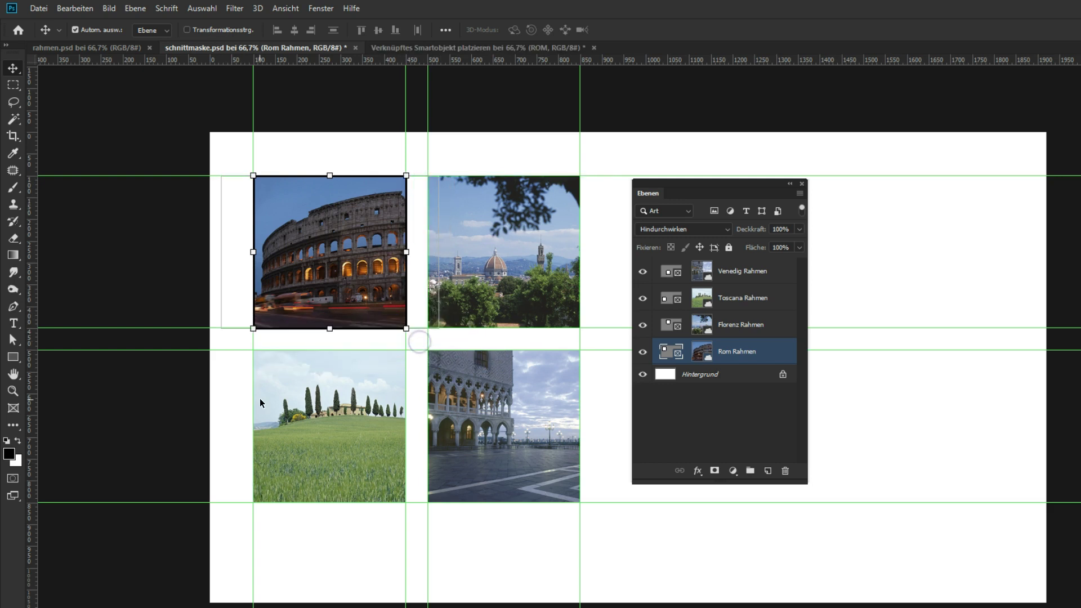
Step: Convert the ROM text layer into a frame via In Rahmen konvertieren and place content inside it
click(519, 48)
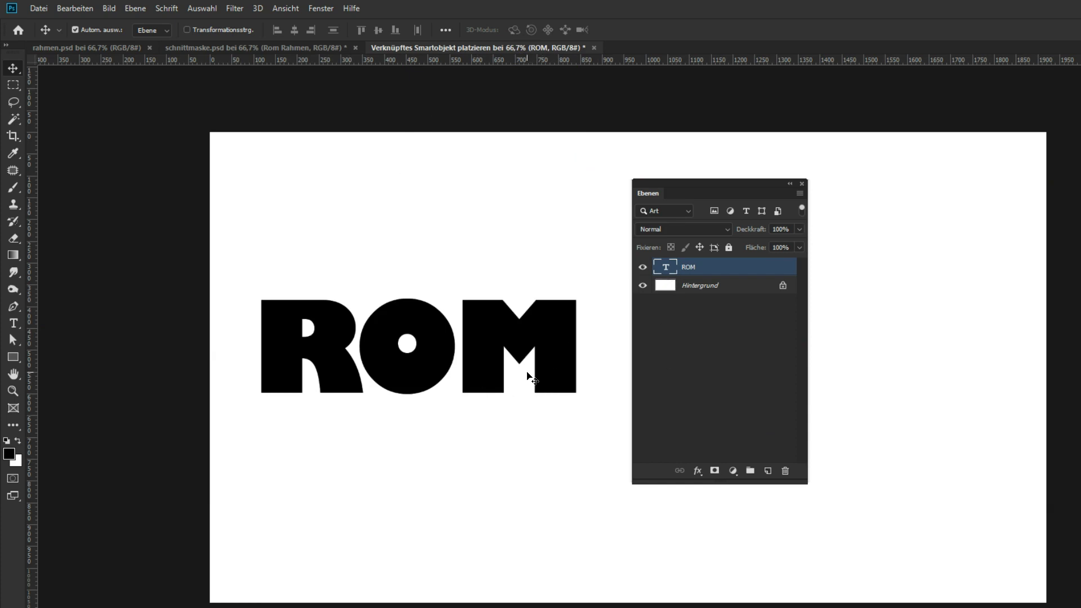
right_click(698, 271)
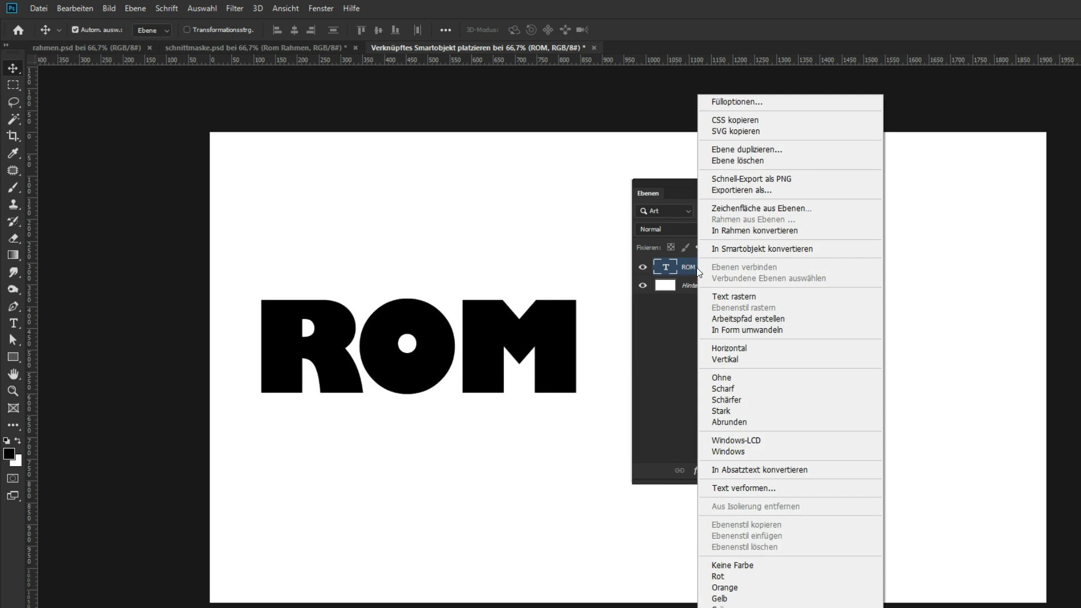
click(728, 231)
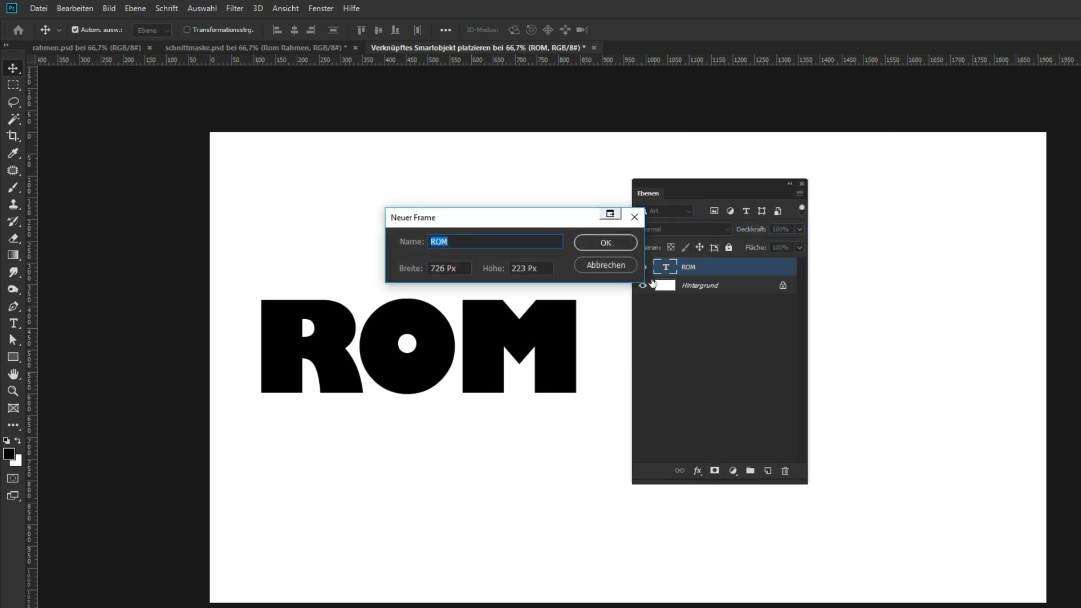
click(595, 244)
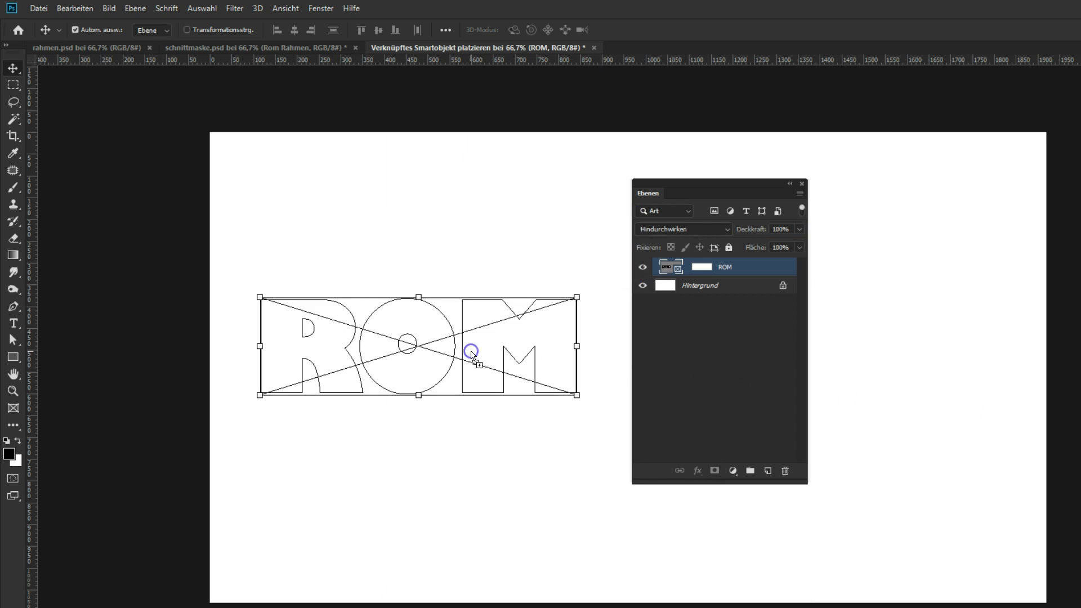
mouse_move(705, 387)
mouse_down()
mouse_move(523, 361)
mouse_move(516, 332)
mouse_up()
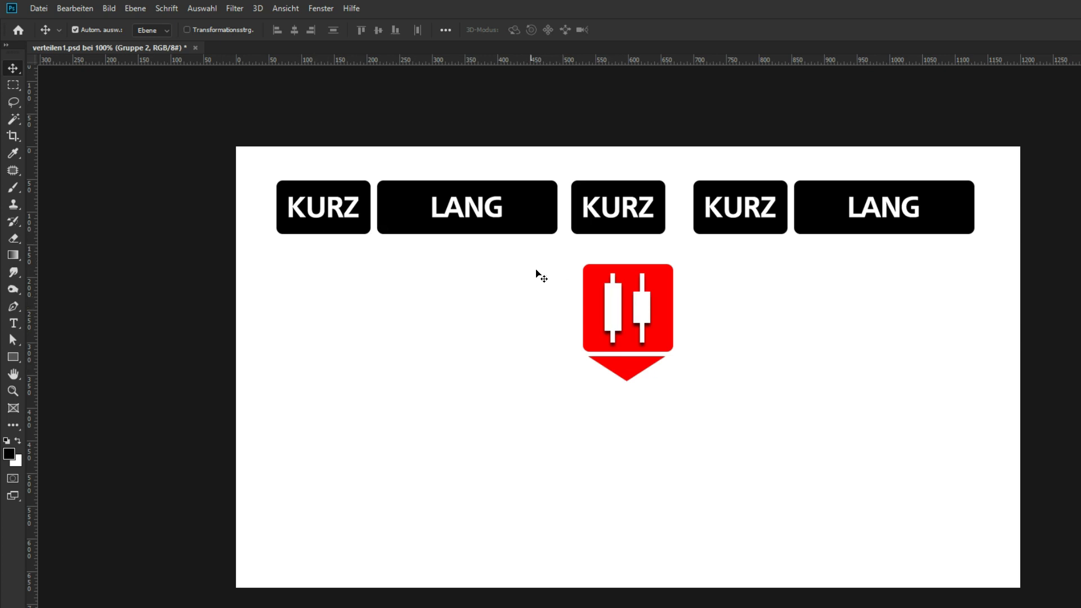
Step: Duplicate the KURZ/LANG button row and distribute the copy by horizontal centres
mouse_move(476, 240)
mouse_down()
mouse_move(475, 260)
mouse_move(479, 247)
mouse_up()
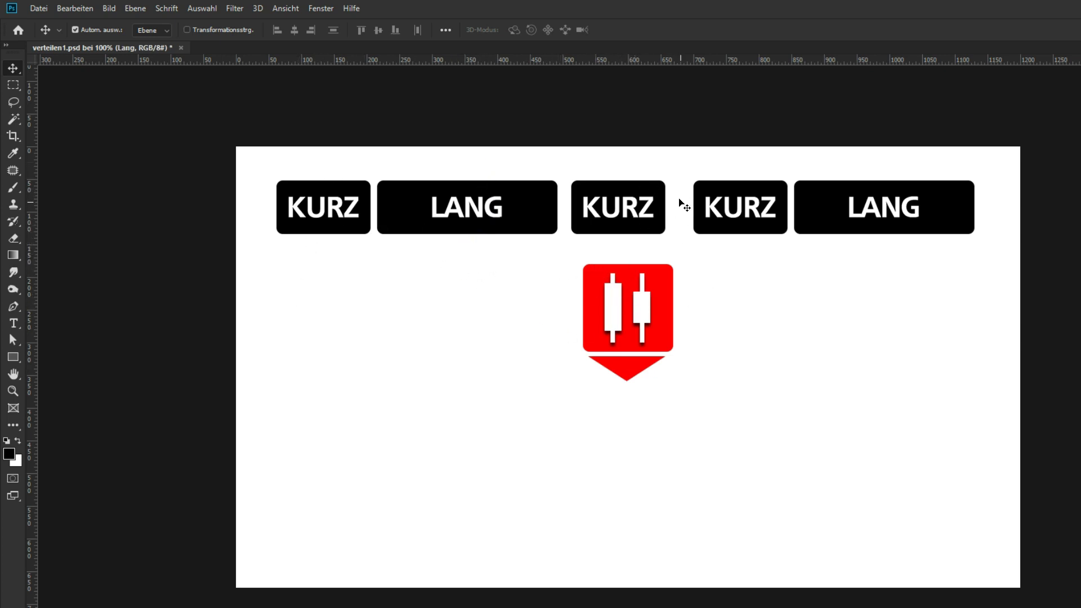
key(ctrl+j)
click(653, 502)
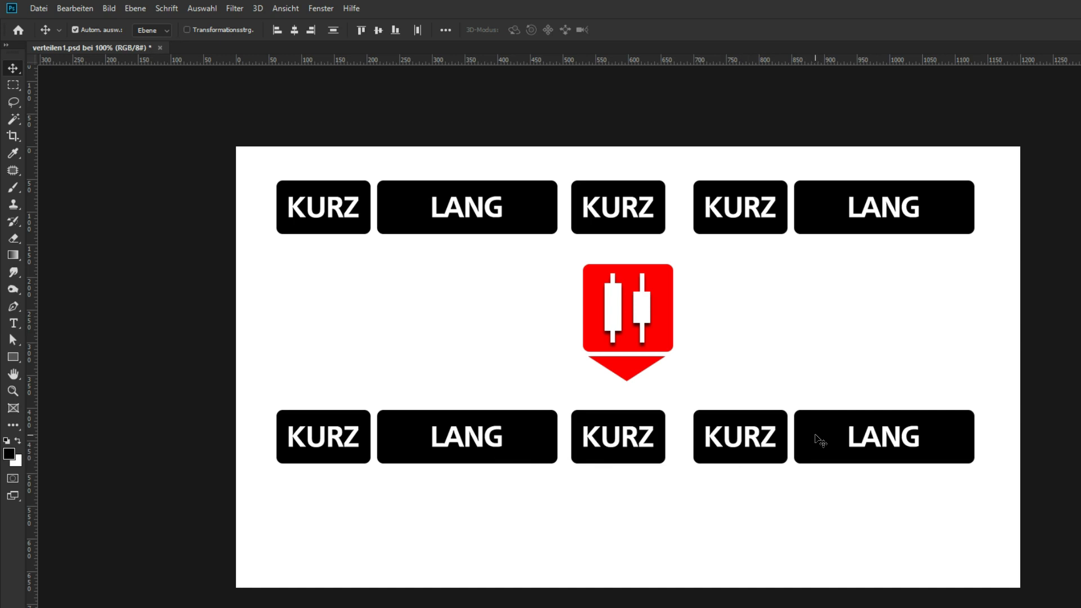
click(446, 30)
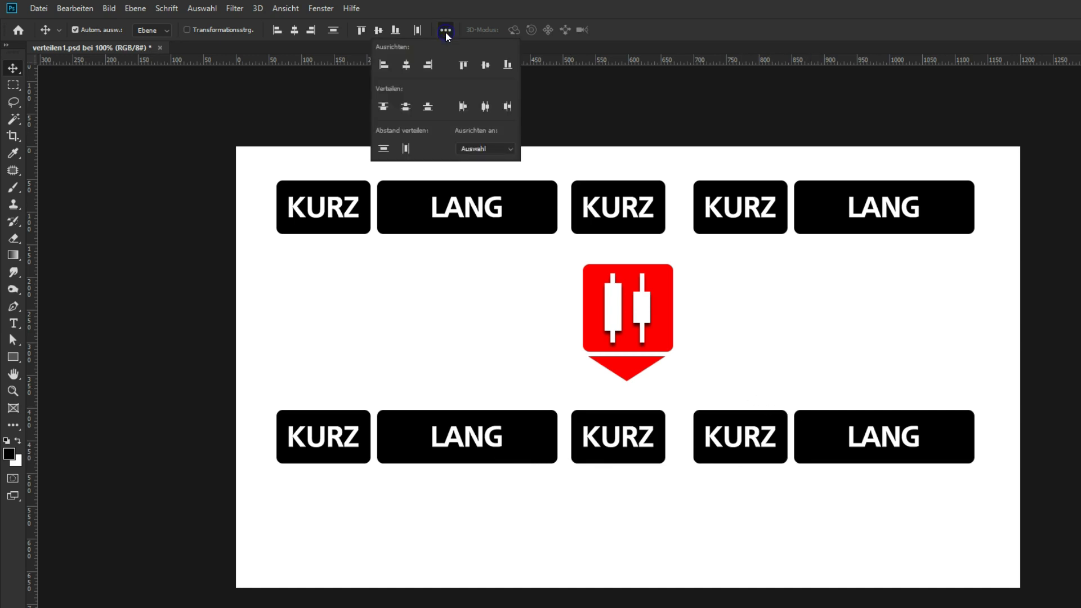
click(485, 107)
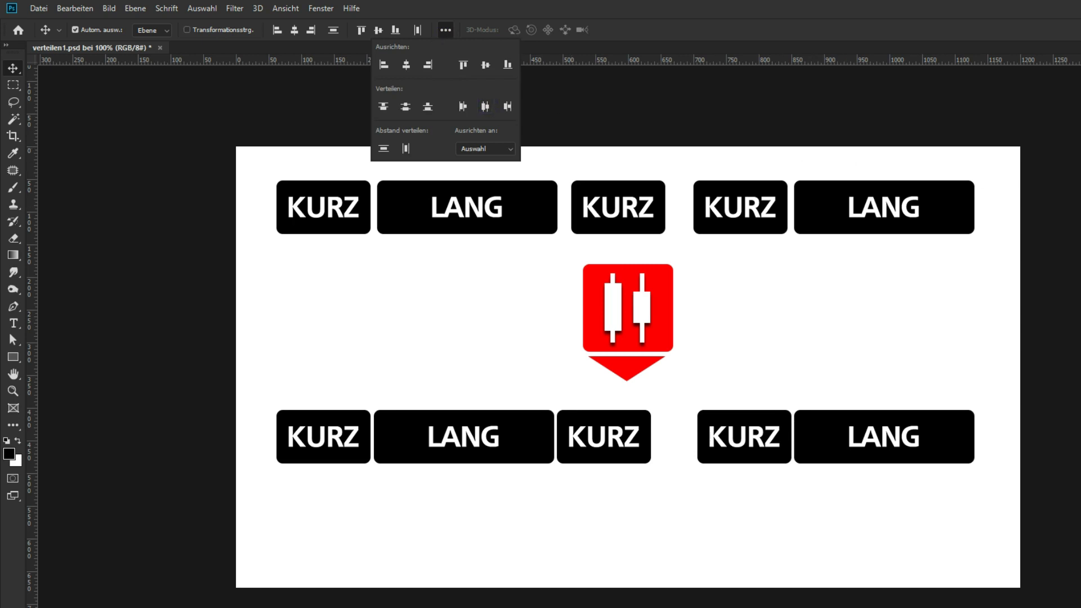
key(Escape)
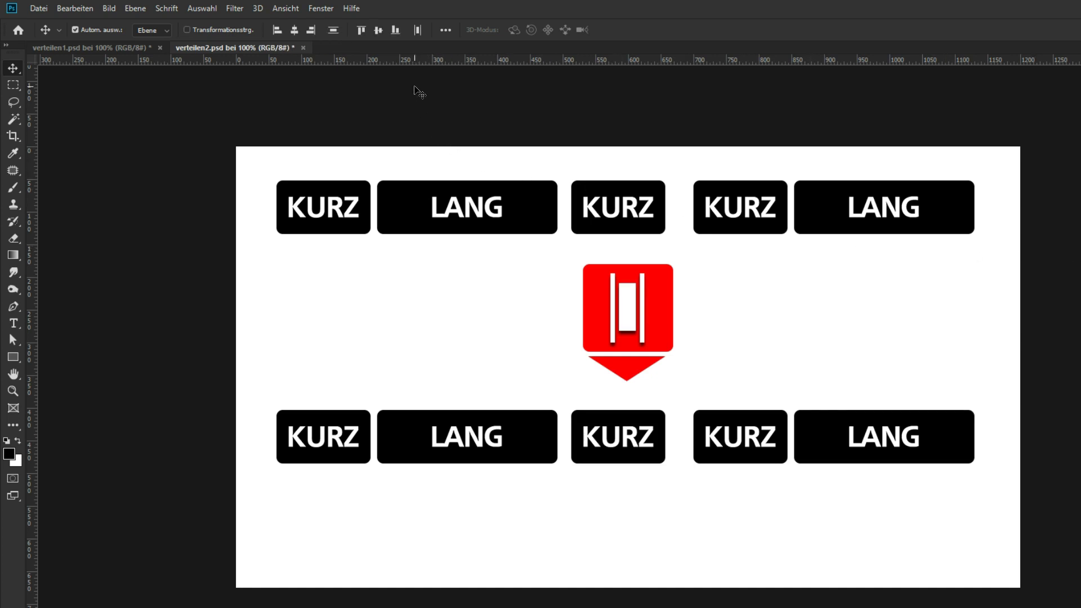
Step: Distribute the bottom-row buttons in verteilen2.psd with even horizontal spacing
click(417, 31)
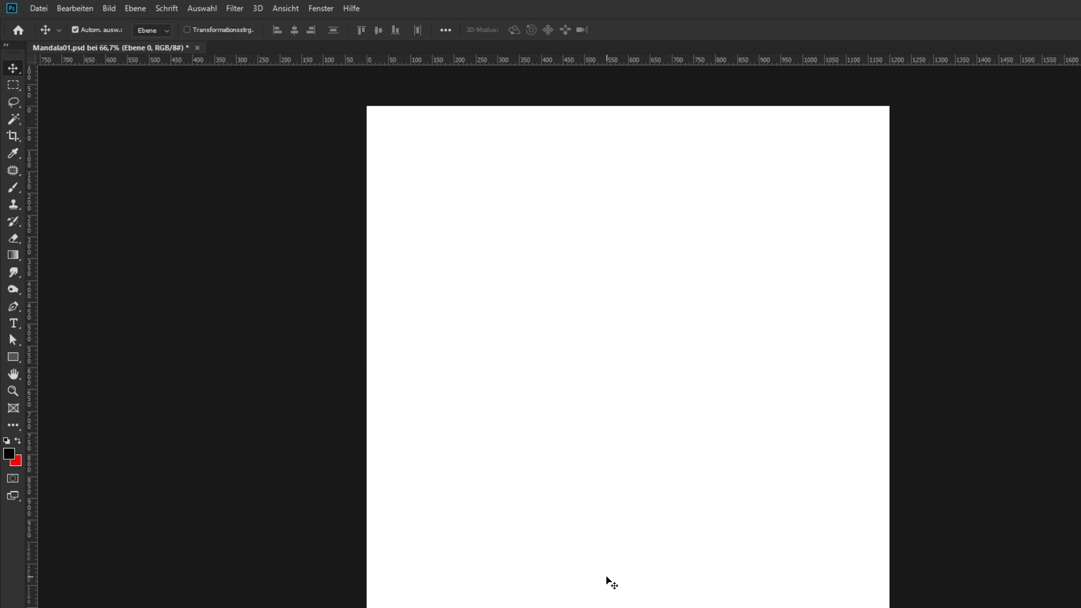
Step: Set the Brush tool to Duale Achse symmetry and confirm the guide placement
click(12, 190)
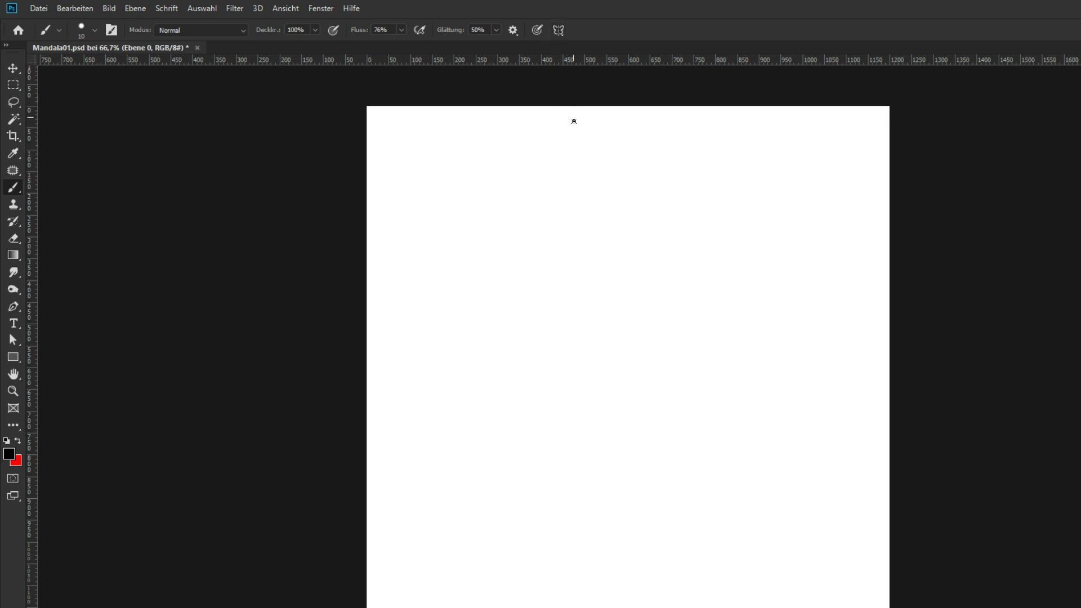
click(557, 31)
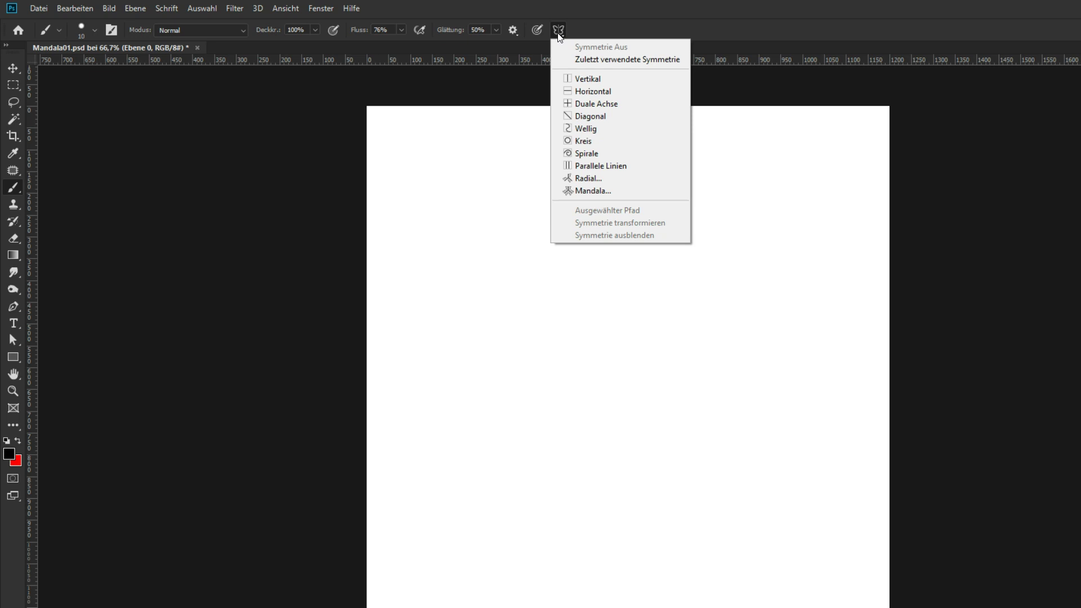
click(588, 103)
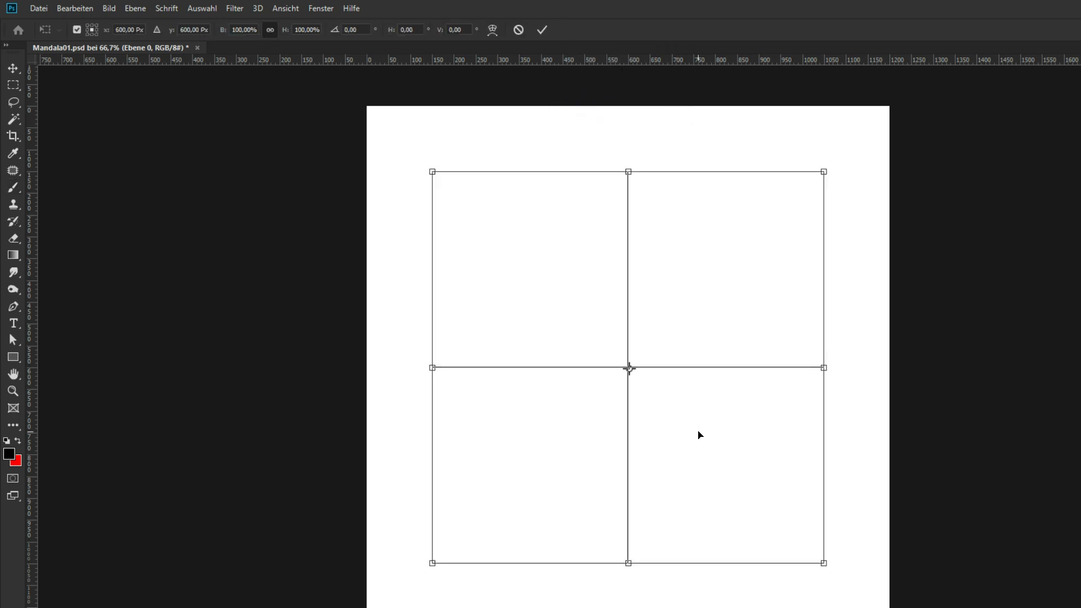
key(Return)
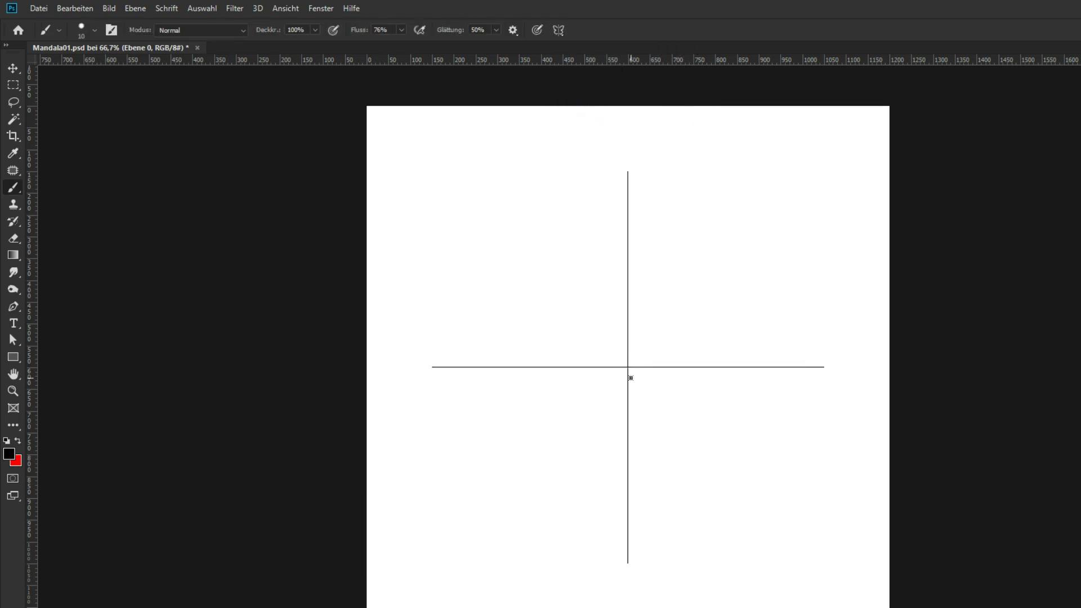
Step: Paint a red test stroke mirrored into four quadrants, then undo it
mouse_move(638, 352)
mouse_down()
mouse_move(672, 207)
mouse_move(707, 198)
mouse_move(707, 338)
mouse_move(736, 417)
mouse_move(801, 278)
mouse_move(766, 198)
mouse_up()
key(ctrl+z)
click(562, 34)
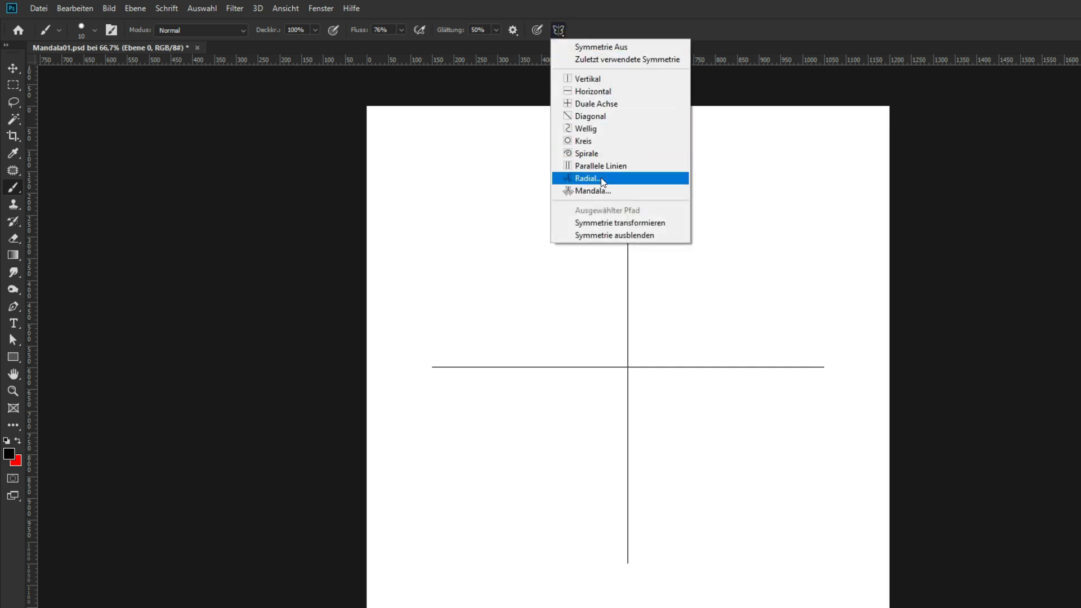
Step: Switch to 8-segment Mandala symmetry and paint red looping, star-shaped strokes
click(599, 191)
text(8)
click(714, 214)
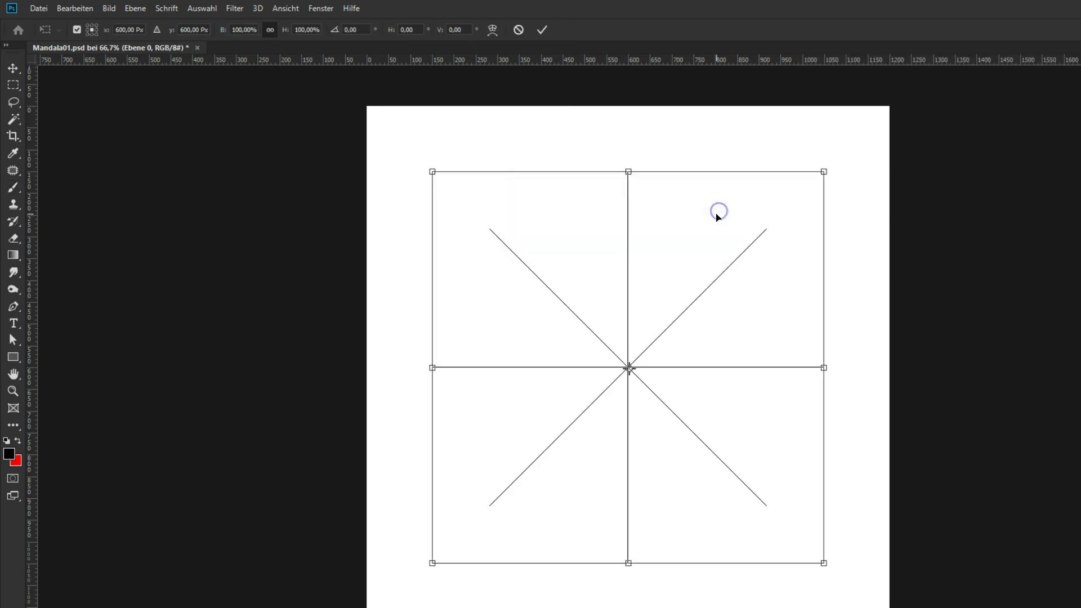
key(Return)
drag(639, 324, 663, 227)
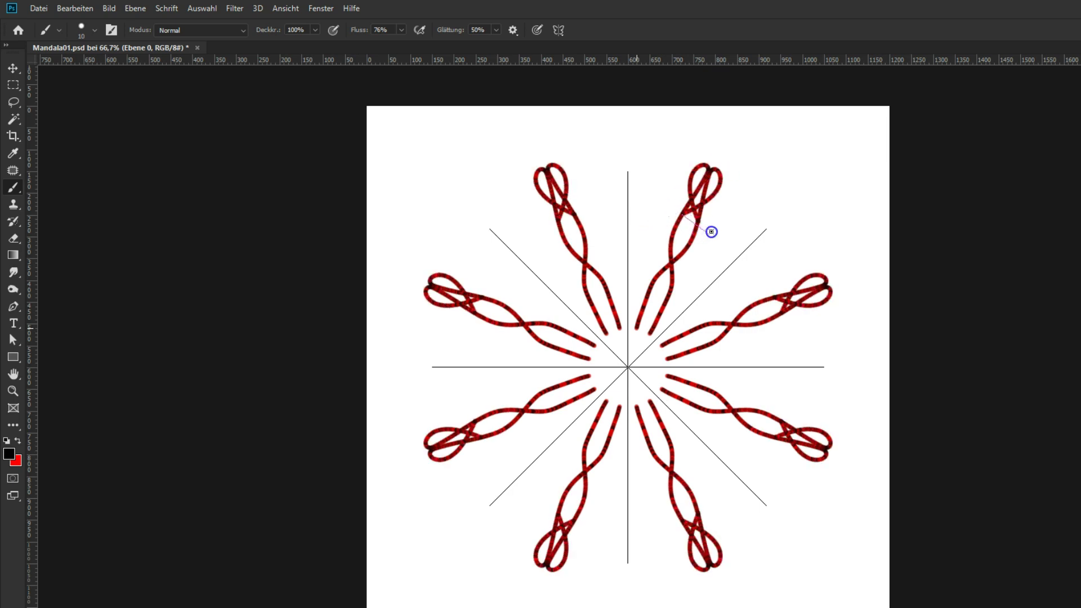
drag(663, 226, 655, 217)
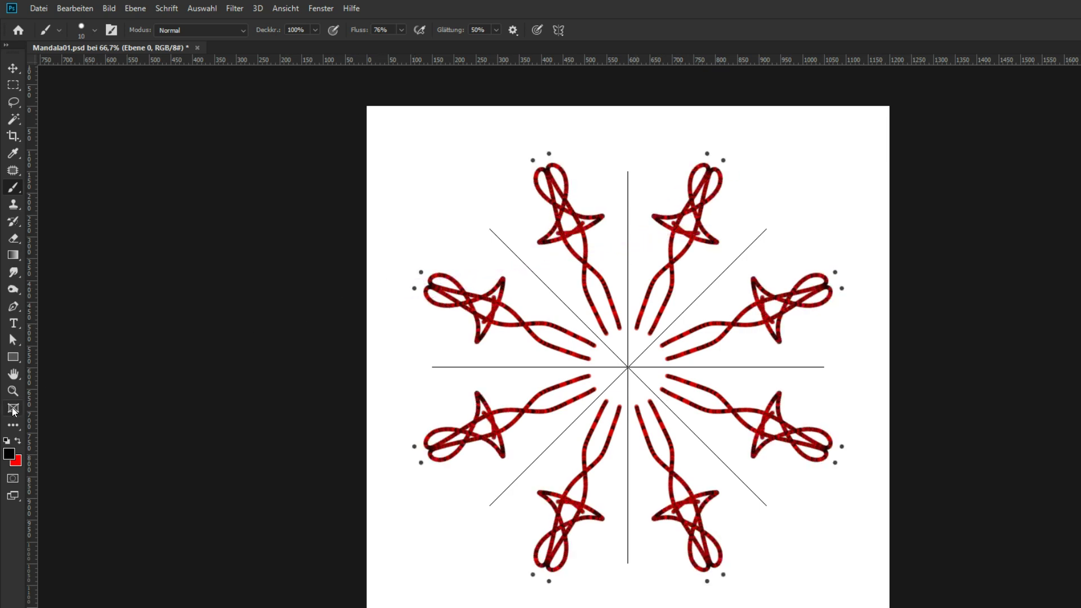
Step: Set the background colour to blue 0b7bc2 and paint a mirrored blue ring
click(17, 461)
click(917, 256)
click(893, 225)
click(1018, 184)
mouse_move(665, 253)
mouse_down()
mouse_move(639, 249)
mouse_move(603, 198)
mouse_move(676, 174)
mouse_move(658, 162)
mouse_move(836, 151)
mouse_up()
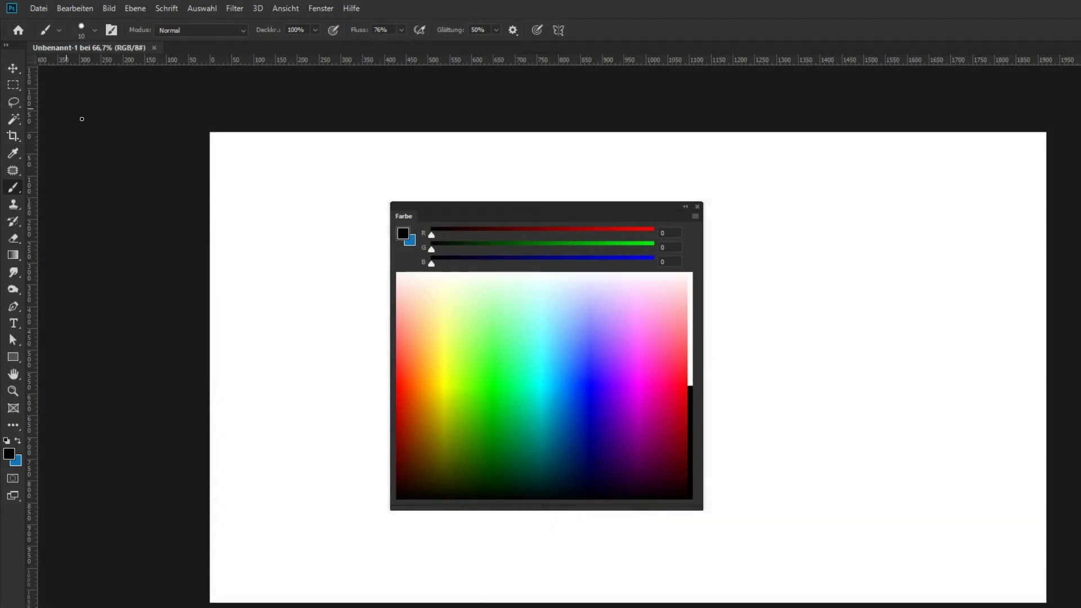
Step: Show the Farbe panel as a Farbkreis colour wheel and turn the hue to yellow (59)
click(13, 69)
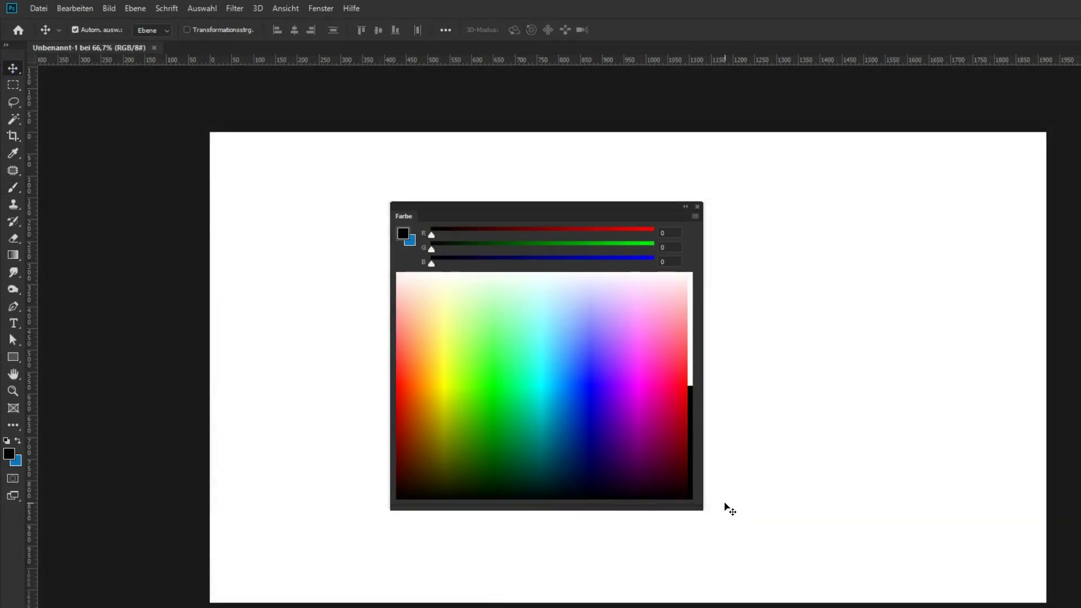
click(695, 217)
click(730, 245)
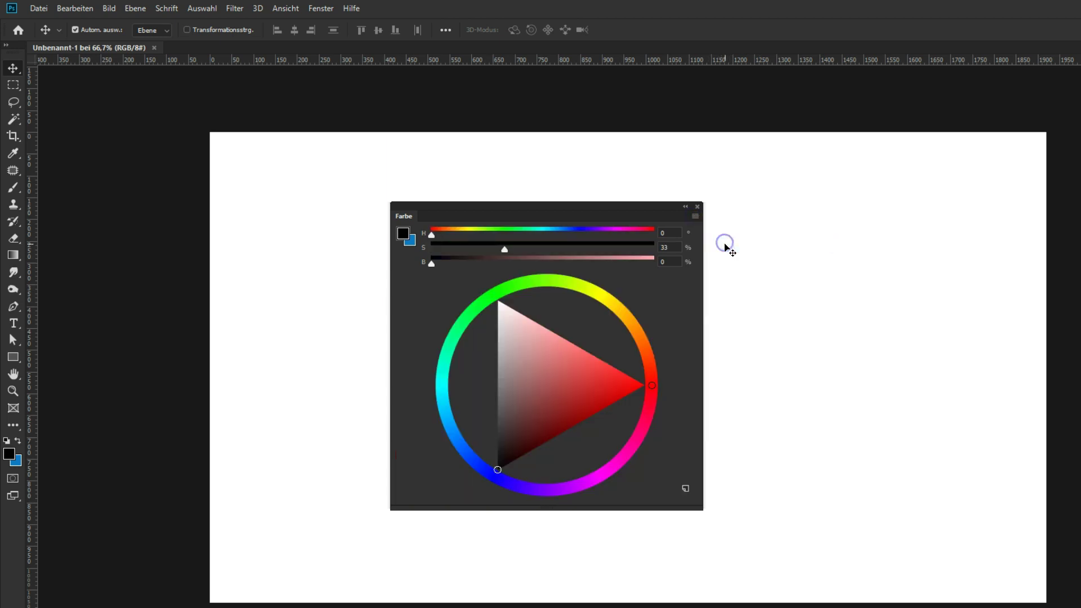
mouse_move(601, 294)
mouse_down()
mouse_move(544, 280)
mouse_move(663, 357)
mouse_move(553, 490)
mouse_move(535, 487)
mouse_move(590, 287)
mouse_move(565, 283)
mouse_move(601, 295)
mouse_up()
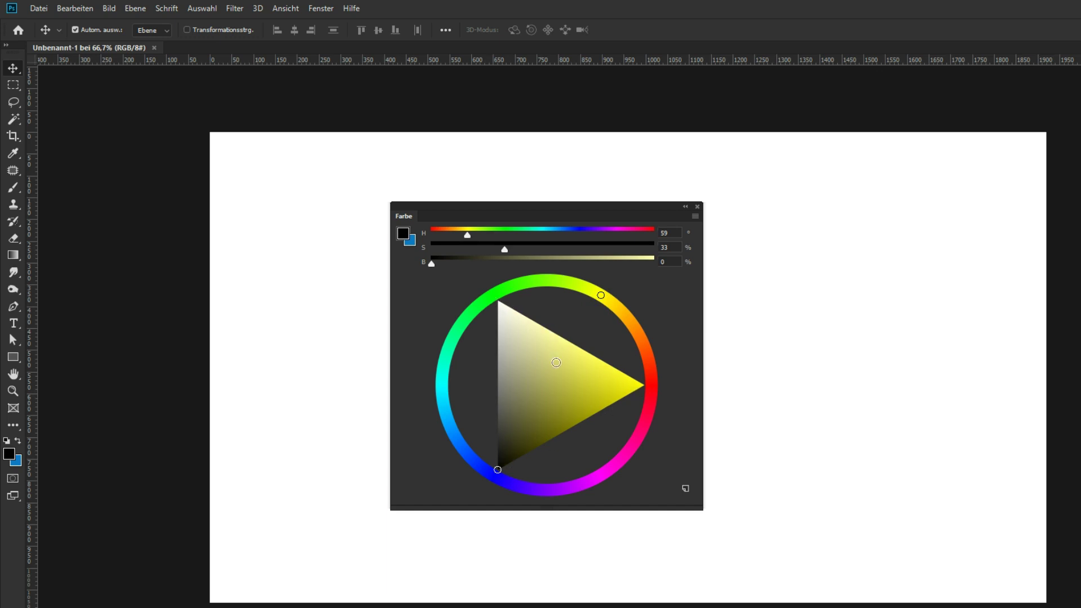
Step: Pick bright yellow in the triangle and shift the hue by +180 to its complement
mouse_move(640, 382)
mouse_down()
mouse_move(588, 355)
mouse_move(644, 386)
mouse_move(507, 464)
mouse_move(496, 350)
mouse_move(493, 420)
mouse_move(489, 351)
mouse_move(490, 370)
mouse_up()
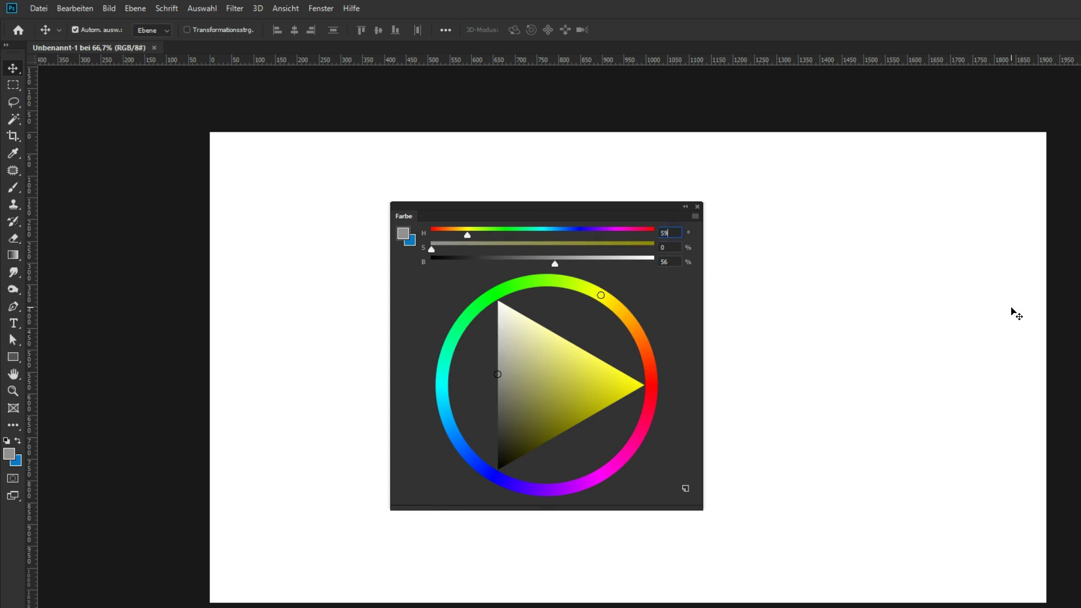
text(+180)
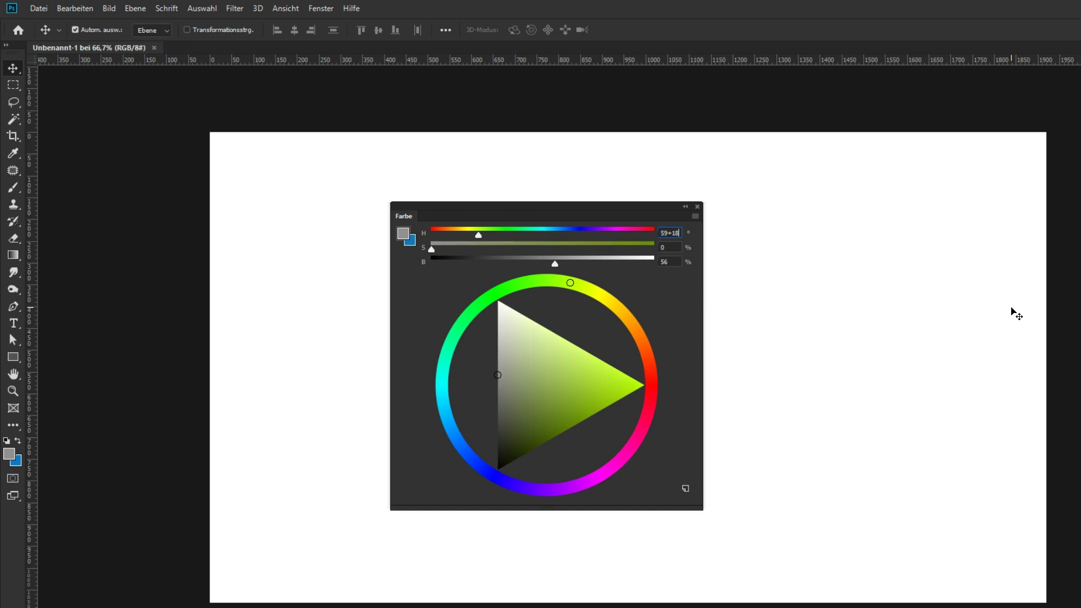
key(Return)
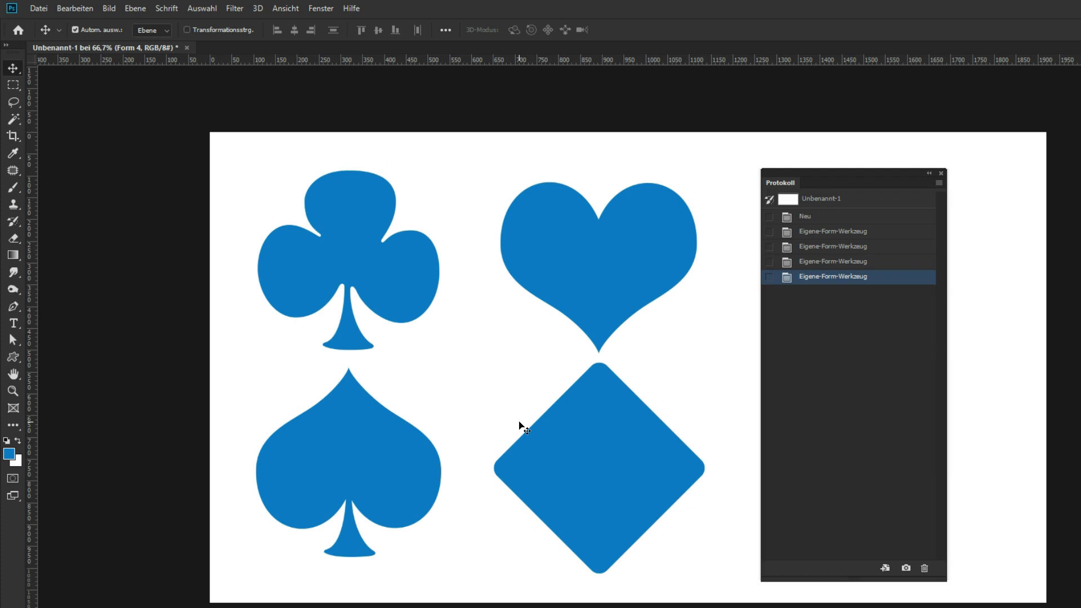
Step: Deselect and undo all four card-suit shapes back to the blank canvas
click(519, 421)
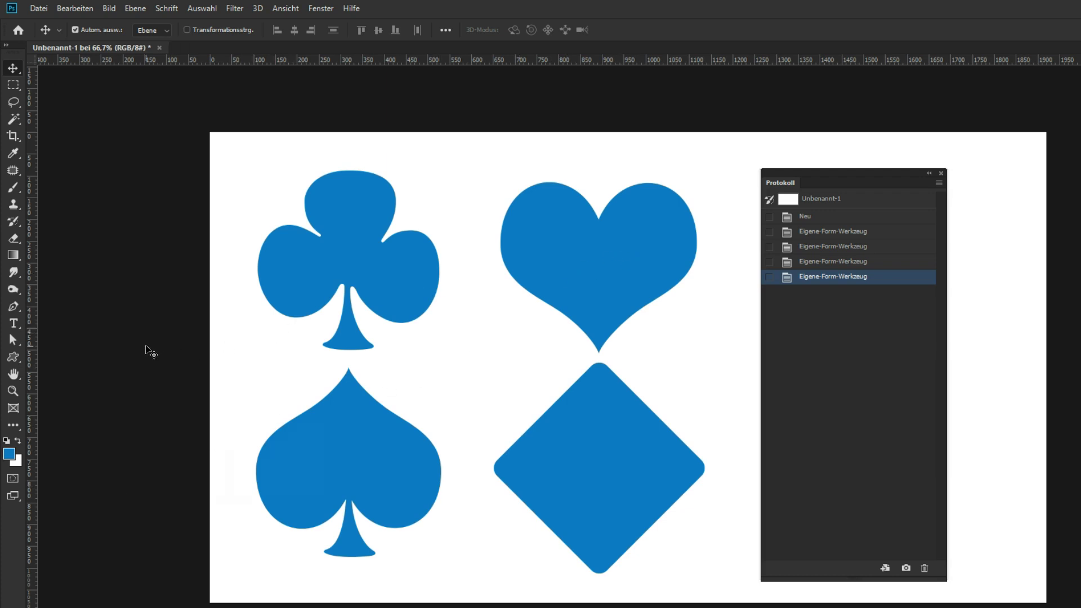
key(ctrl+z)
key(ctrl+z)
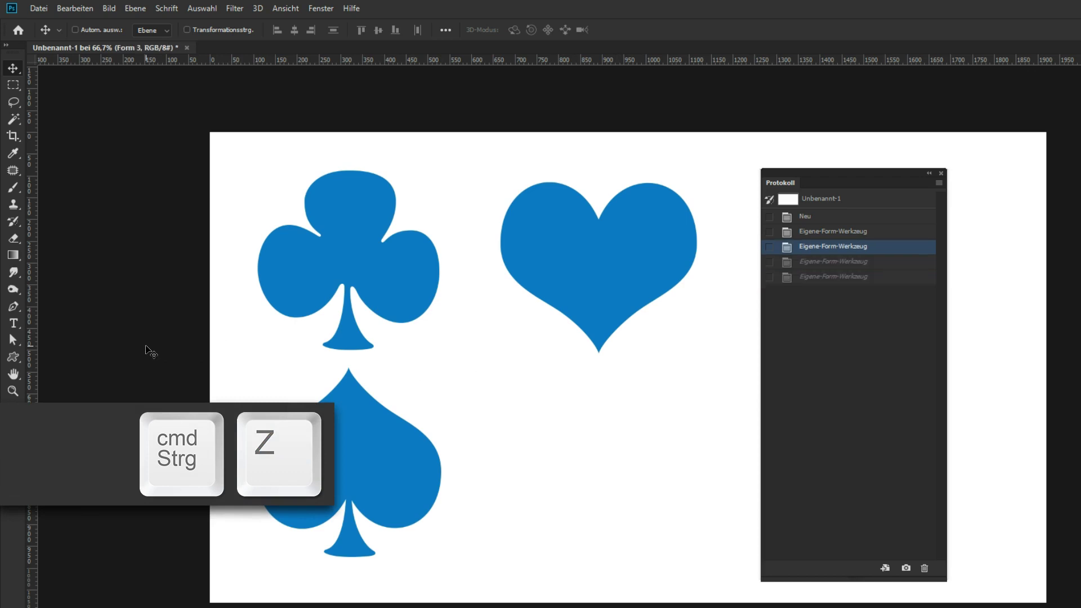
key(ctrl+z)
key(ctrl+z)
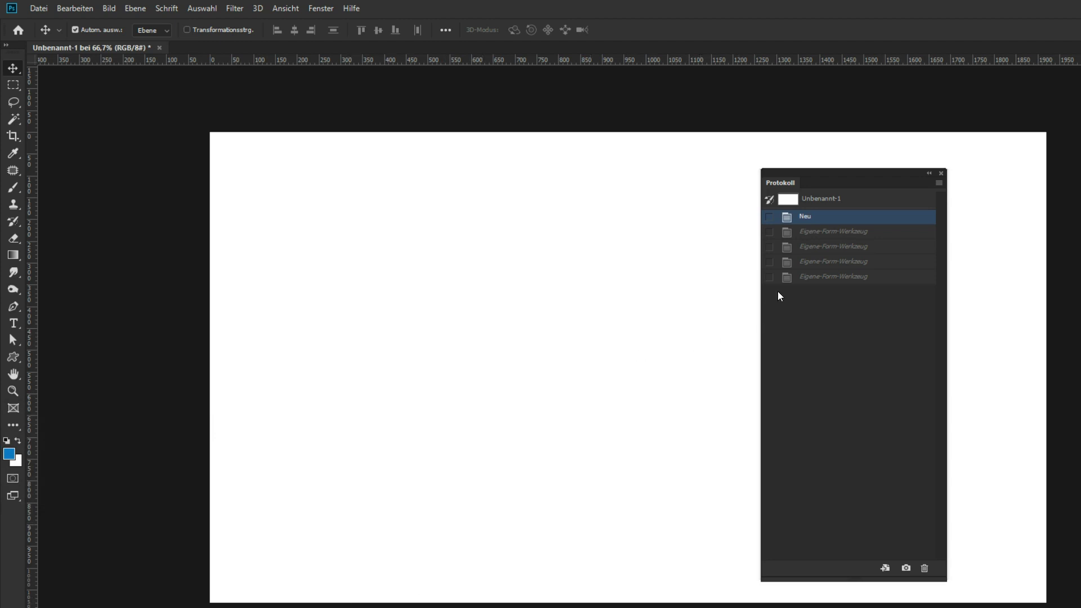
key(ctrl+alt+z)
click(89, 9)
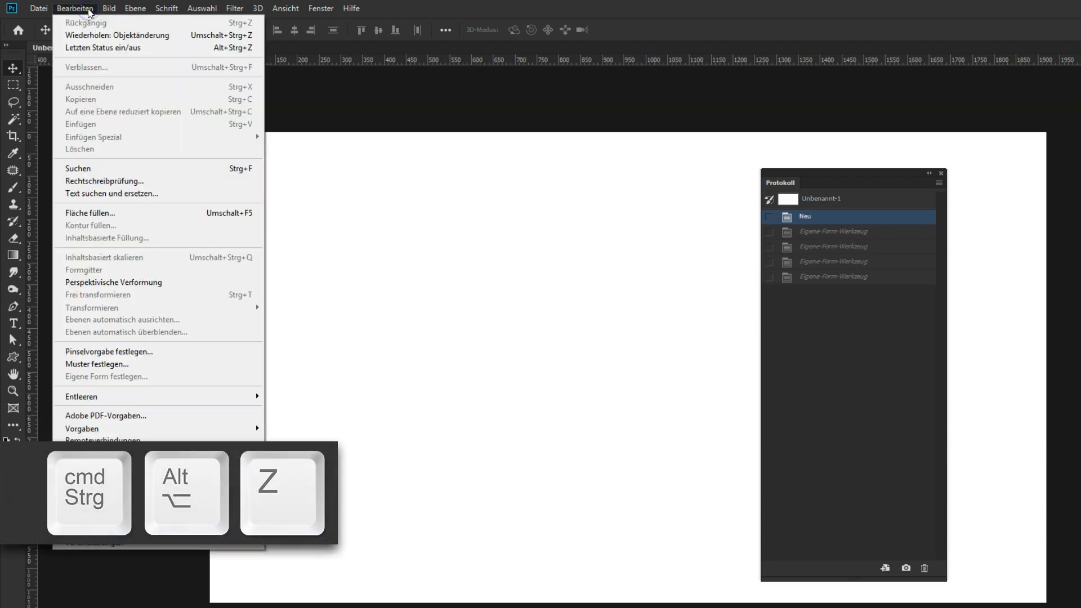
Step: Toggle between the blank canvas and the last history state with Letzten Status ein/aus
click(139, 50)
click(74, 8)
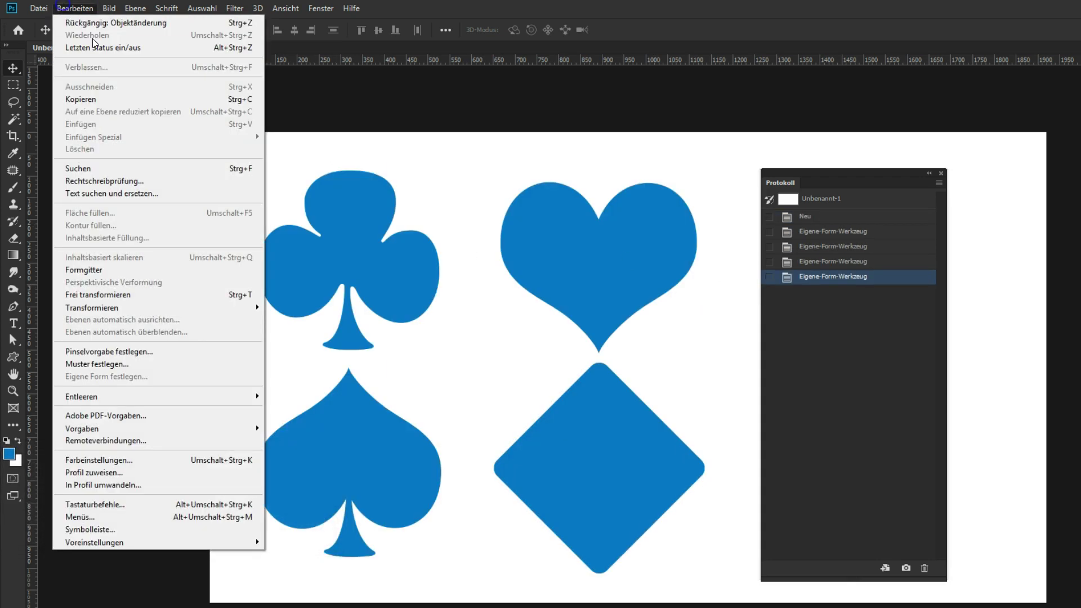
click(95, 47)
click(75, 9)
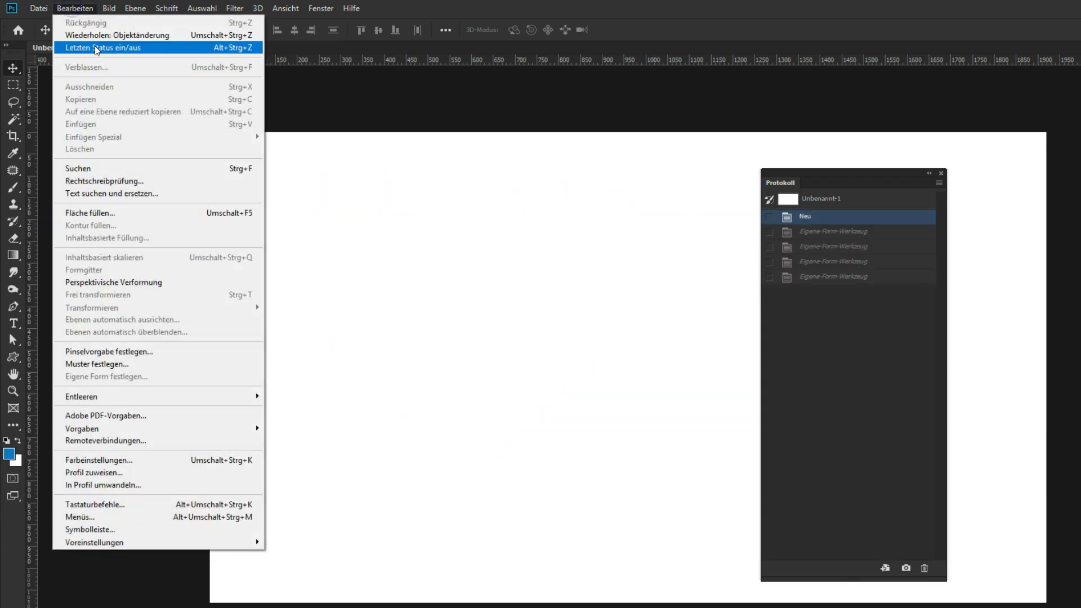
click(96, 48)
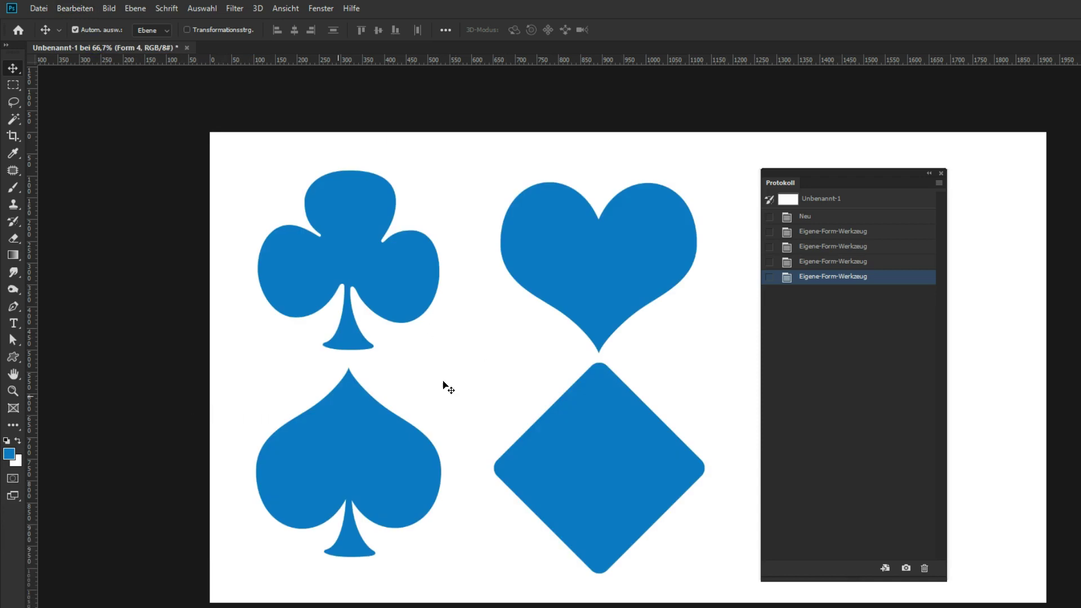
Step: Jump back to the first shape in Protokoll, then redo the heart, spade and diamond
click(824, 232)
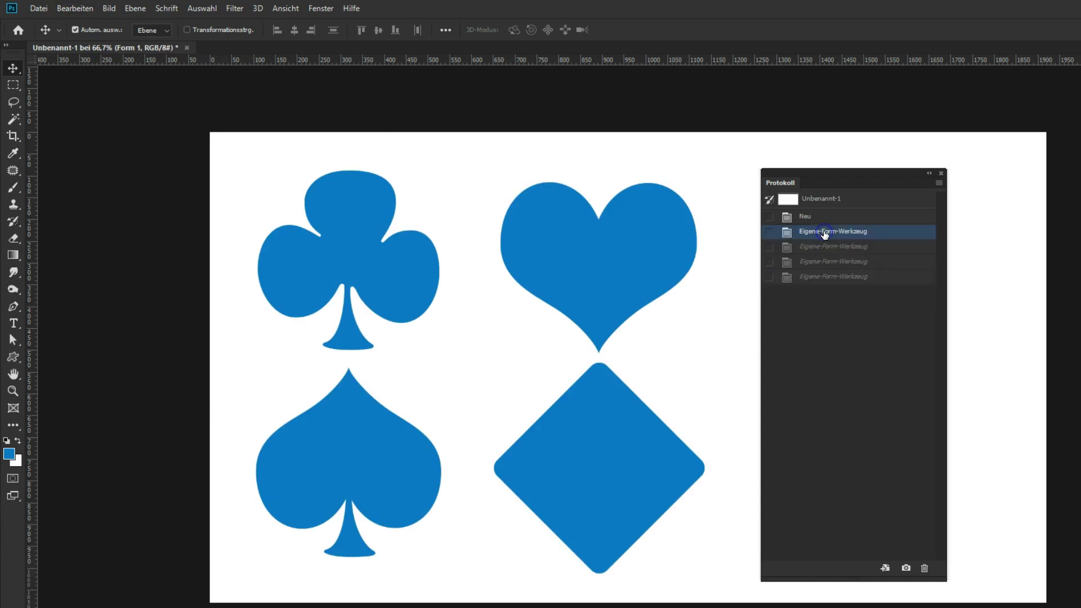
click(75, 8)
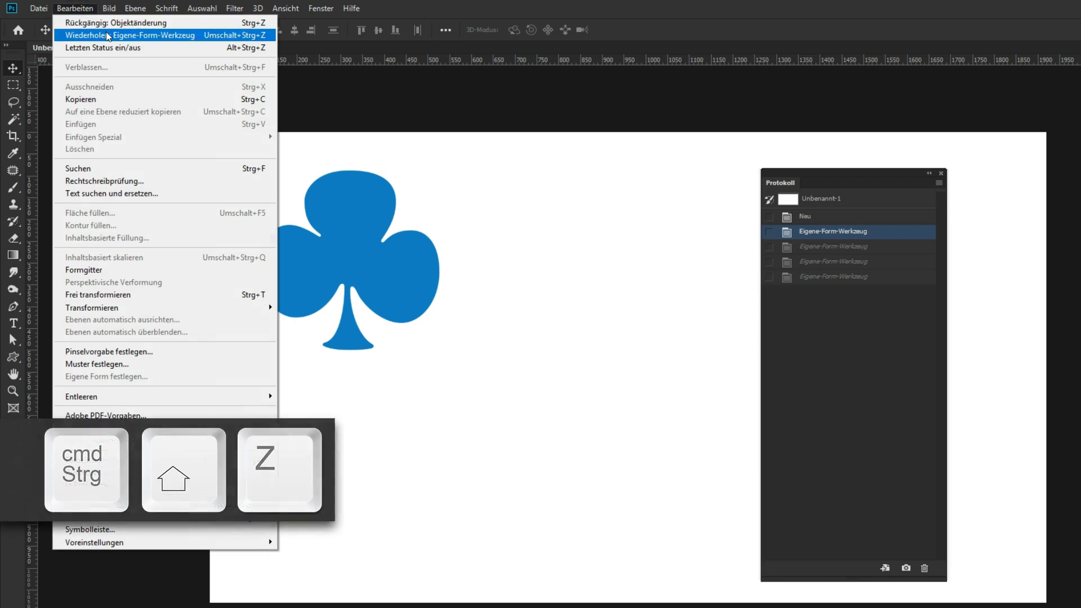
click(91, 36)
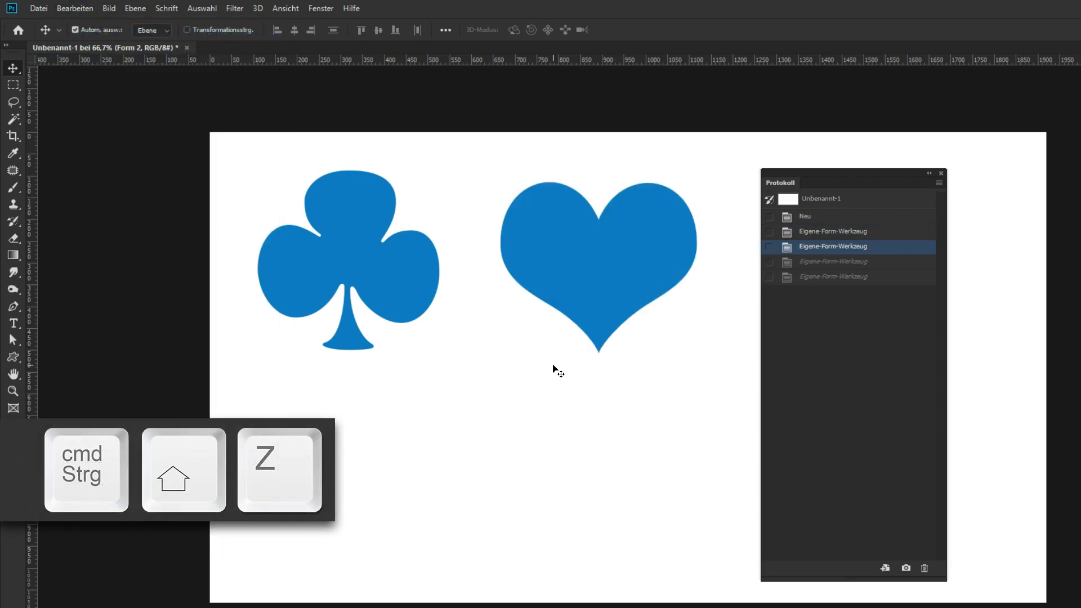
key(ctrl+shift+z)
key(ctrl+shift+z)
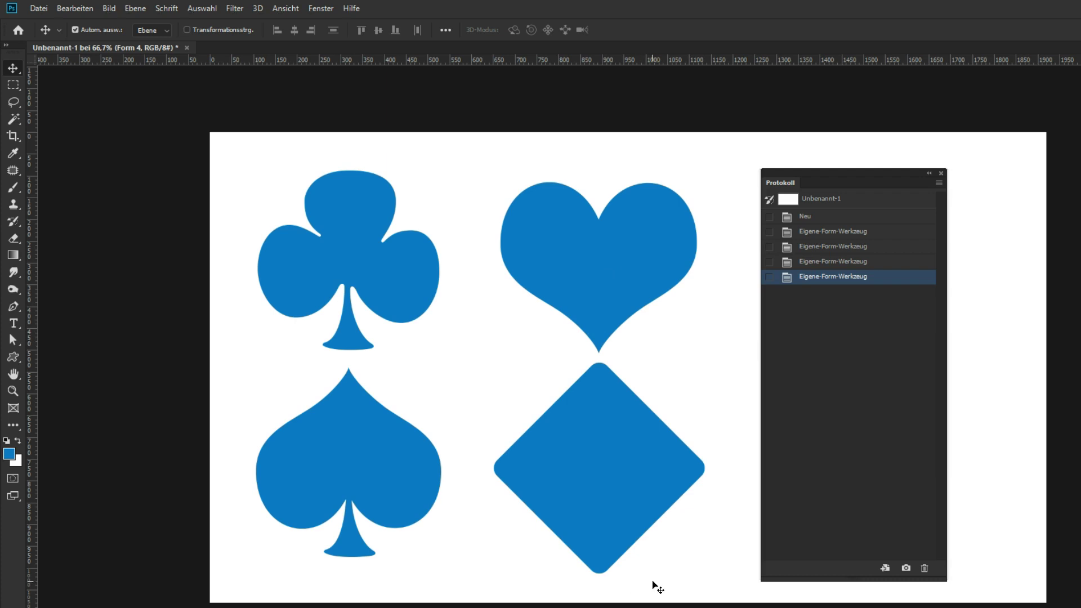
Step: Enable 'Herkömmliche Tastaturbefehle für Rückgängig machen verwenden' in Tastaturbefehle and acknowledge the restart notice
click(70, 8)
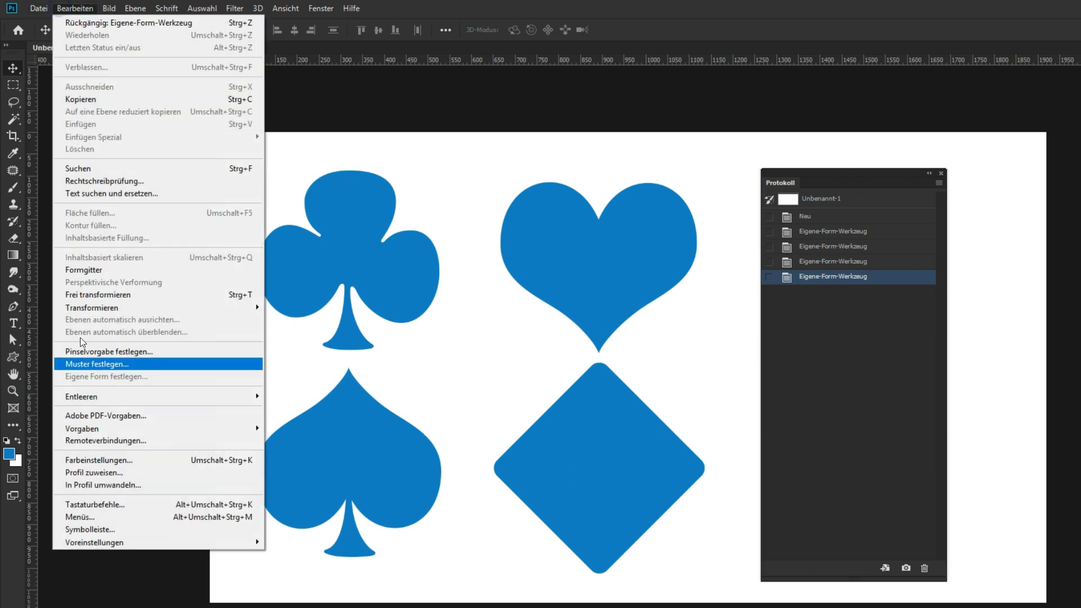
click(138, 504)
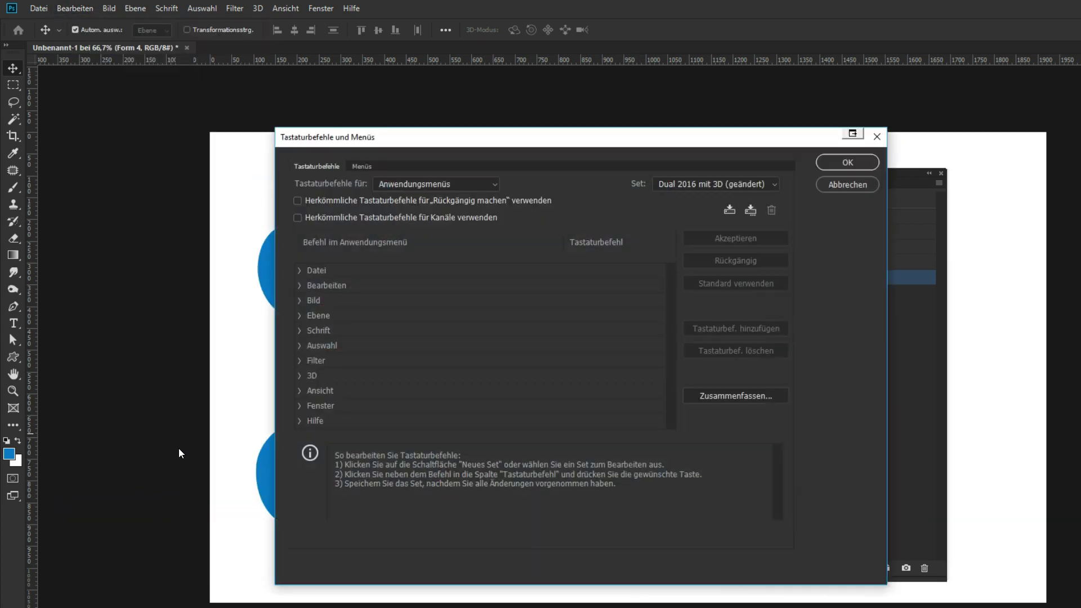
click(298, 201)
click(619, 257)
click(299, 201)
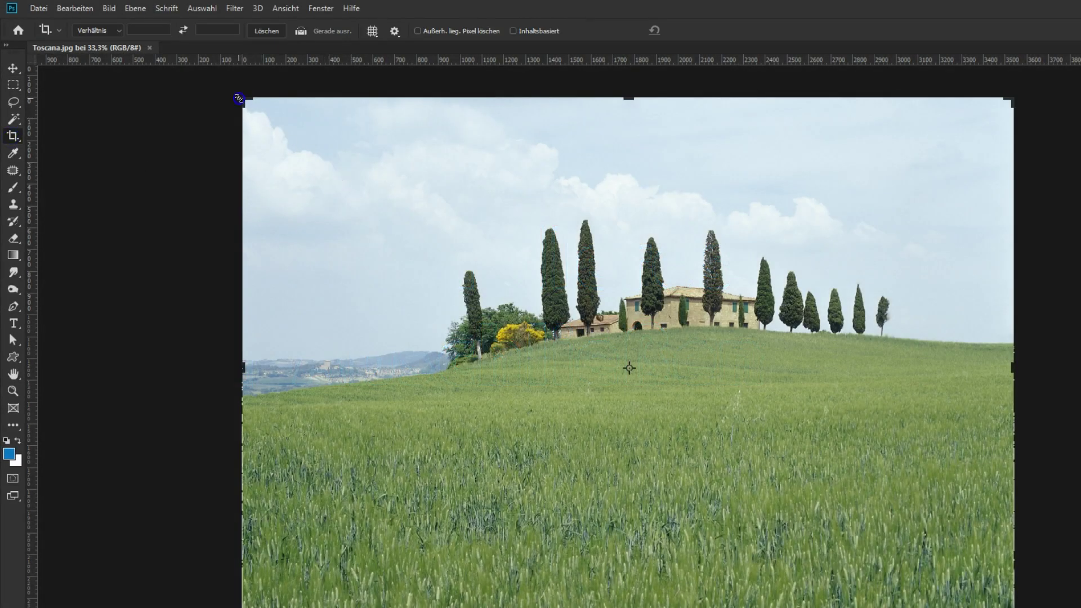
Step: Crop the Toscana photo tightly around the hill, farmhouse and cypresses
drag(244, 105, 307, 143)
mouse_move(948, 591)
mouse_down()
mouse_move(909, 499)
mouse_move(905, 523)
mouse_up()
drag(353, 521, 374, 517)
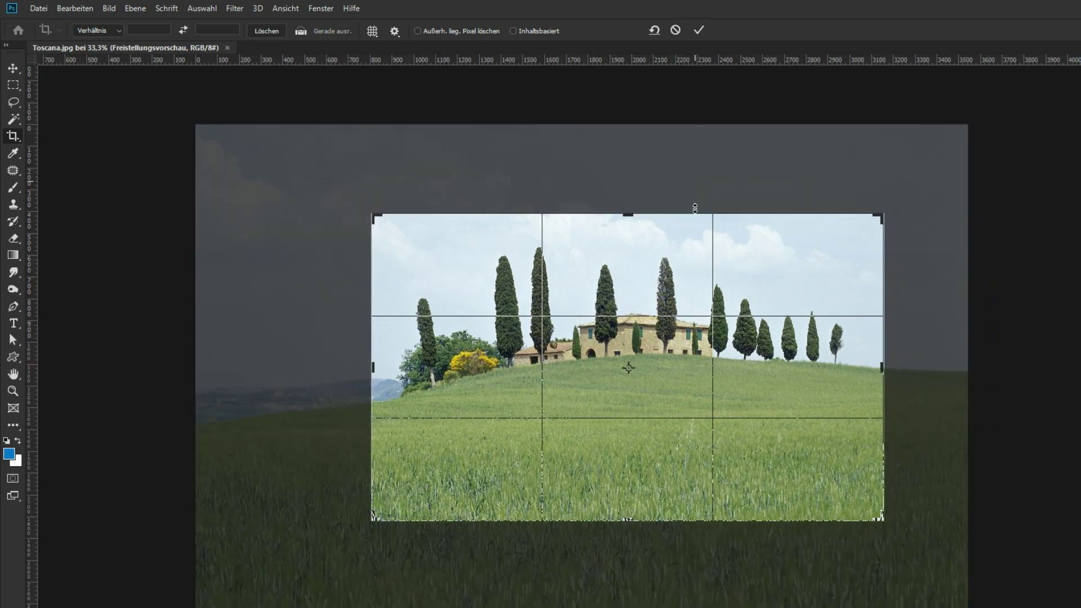
drag(648, 293, 644, 319)
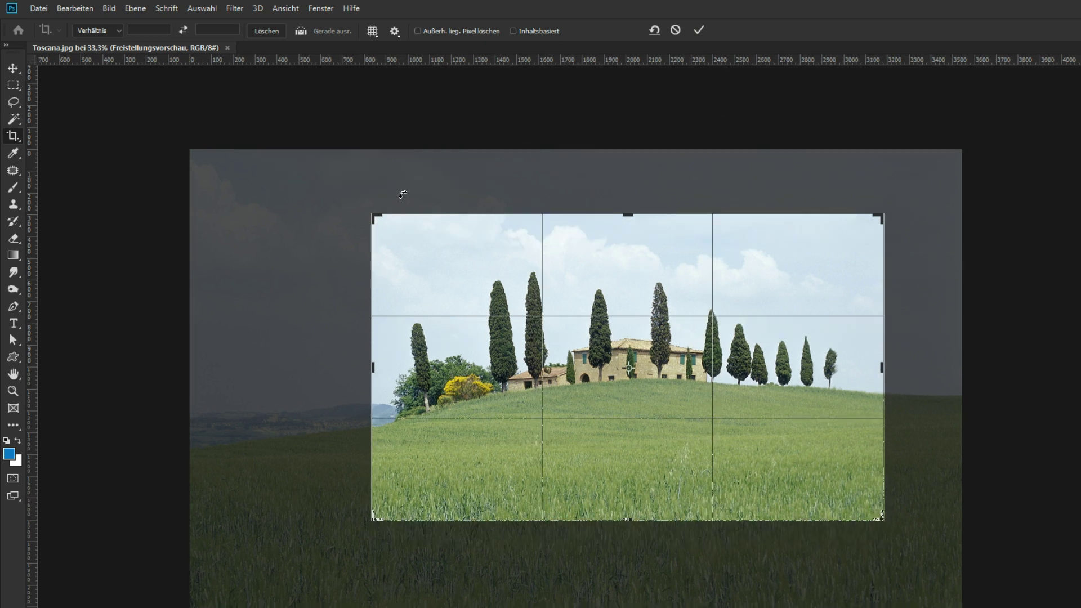
key(Return)
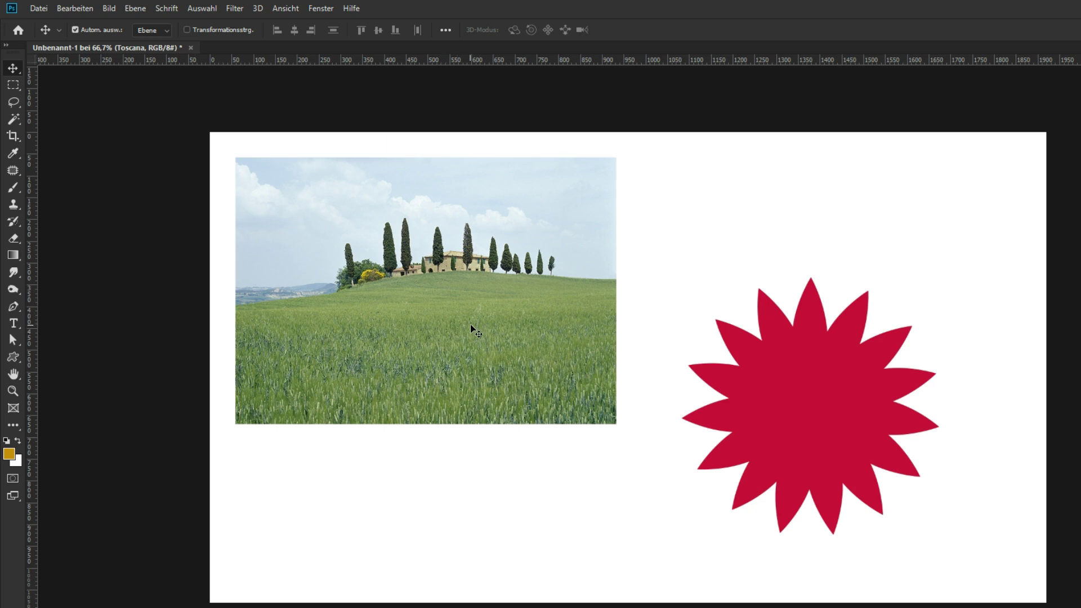
Step: Scale the Toscana photo down to about 91% with free transform
key(ctrl)
key(ctrl+t)
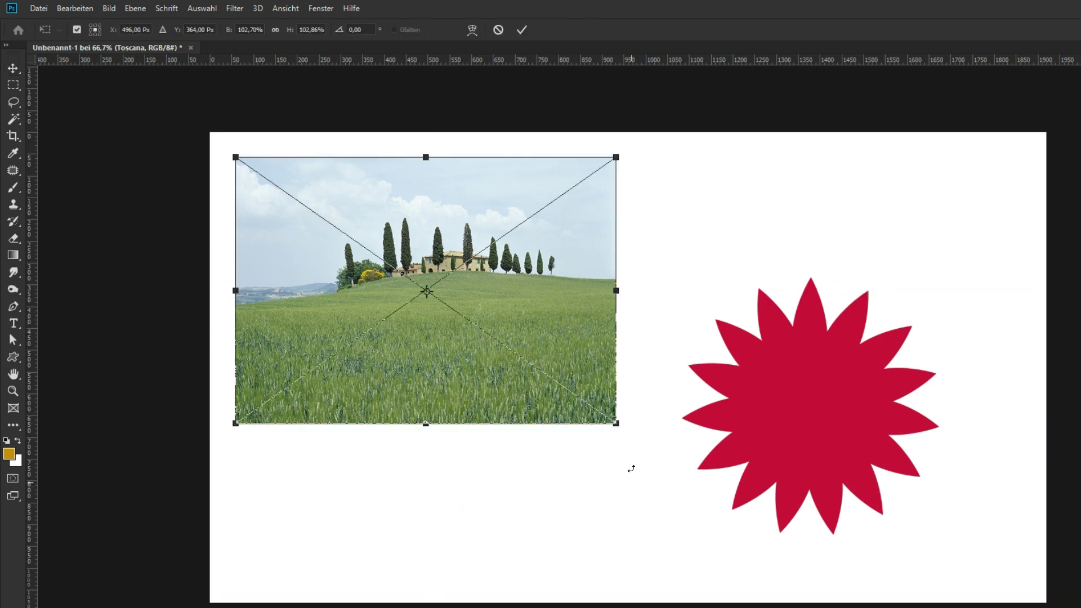
mouse_move(617, 426)
mouse_down()
mouse_move(730, 501)
mouse_move(548, 359)
mouse_move(558, 431)
mouse_move(639, 417)
mouse_move(575, 441)
mouse_move(495, 357)
mouse_move(550, 422)
mouse_up()
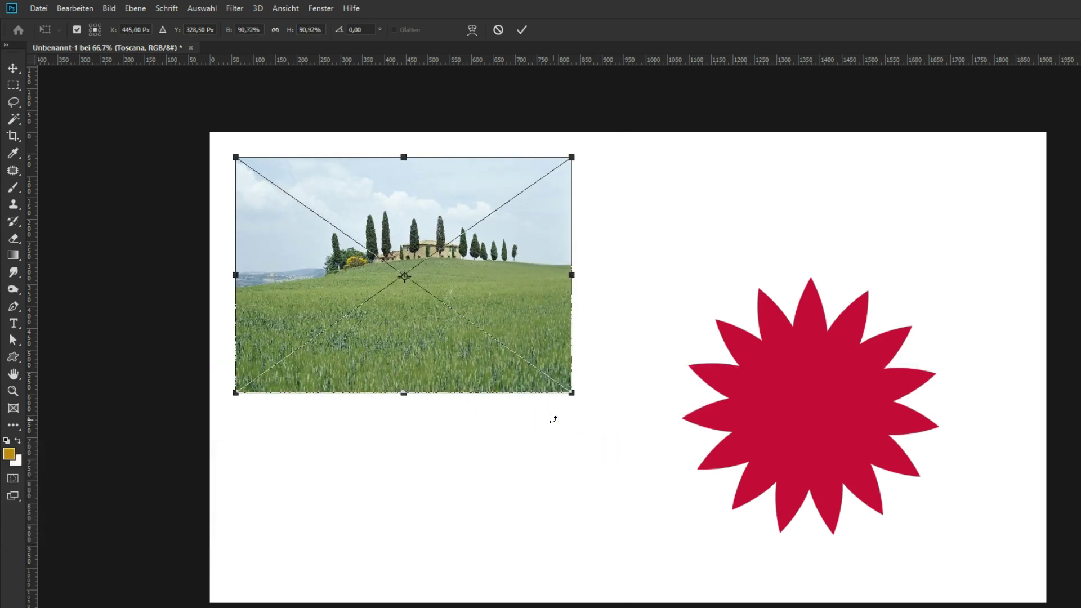
key(Return)
Step: Enlarge the red star from its top-left corner with free transform
click(812, 411)
key(ctrl+t)
mouse_move(681, 275)
mouse_down()
mouse_move(633, 338)
mouse_move(753, 367)
mouse_move(621, 248)
mouse_up()
key(Return)
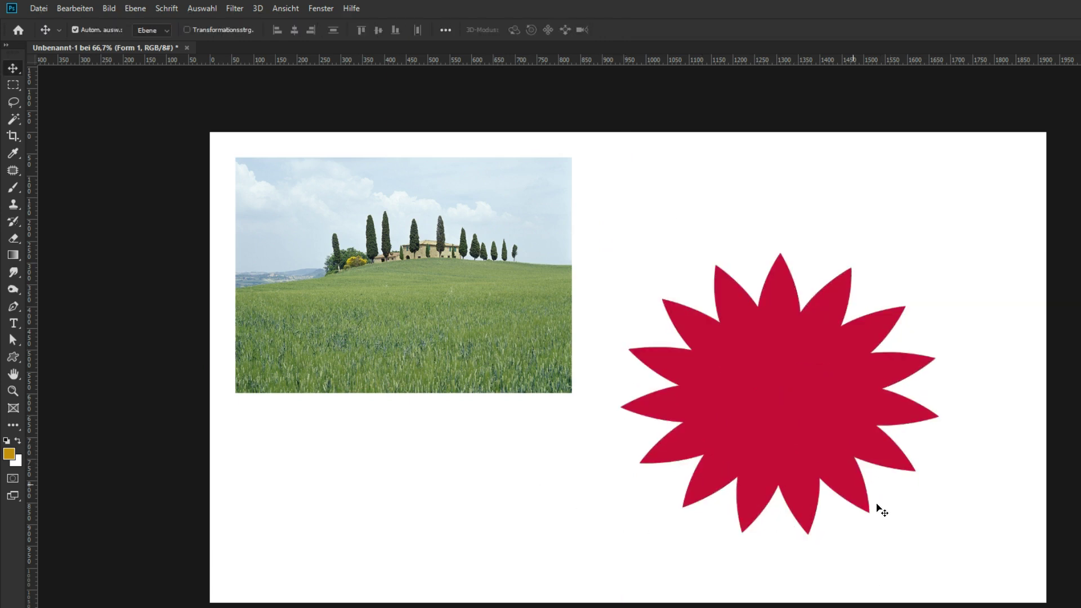
Step: Move the star aside, then shift the Toscana photo right and scale it slightly larger
drag(774, 403, 827, 425)
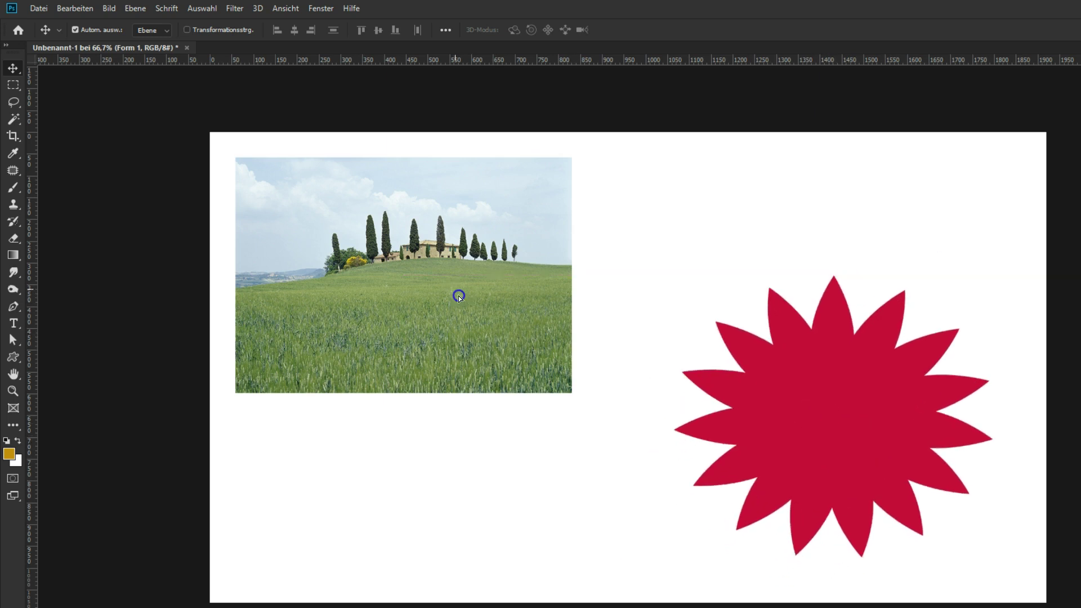
drag(458, 296, 467, 296)
key(ctrl+t)
mouse_move(587, 397)
mouse_down()
mouse_move(640, 552)
mouse_move(505, 411)
mouse_move(586, 424)
mouse_move(522, 415)
mouse_move(580, 405)
mouse_move(603, 389)
mouse_move(596, 408)
mouse_move(612, 425)
mouse_up()
key(Return)
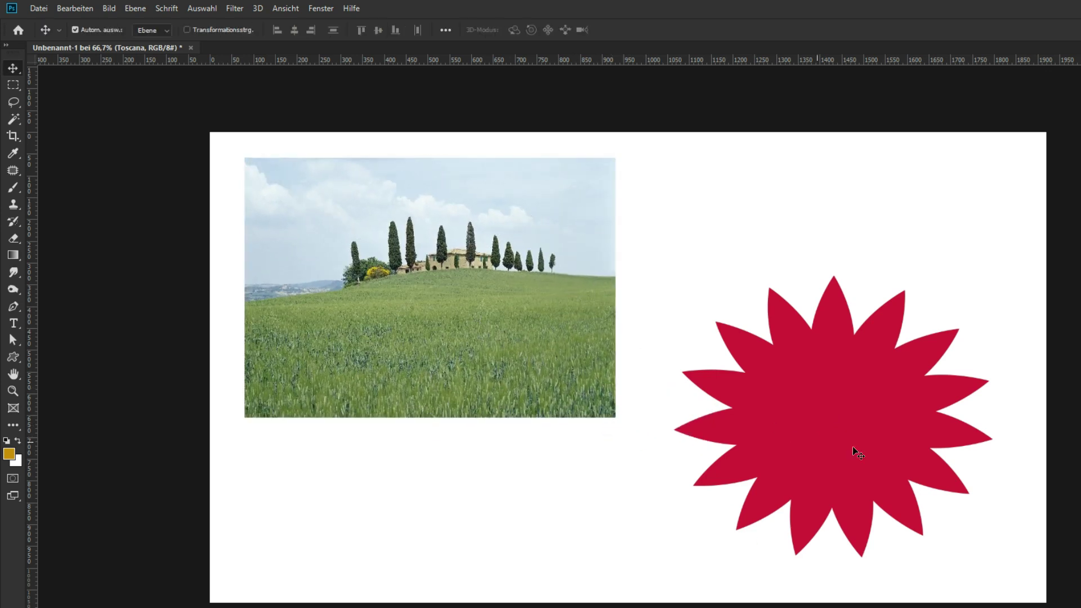
Step: Reposition and resize the red star beside the photo, then toggle the reference-point checkbox off and on
click(854, 448)
drag(796, 403, 818, 416)
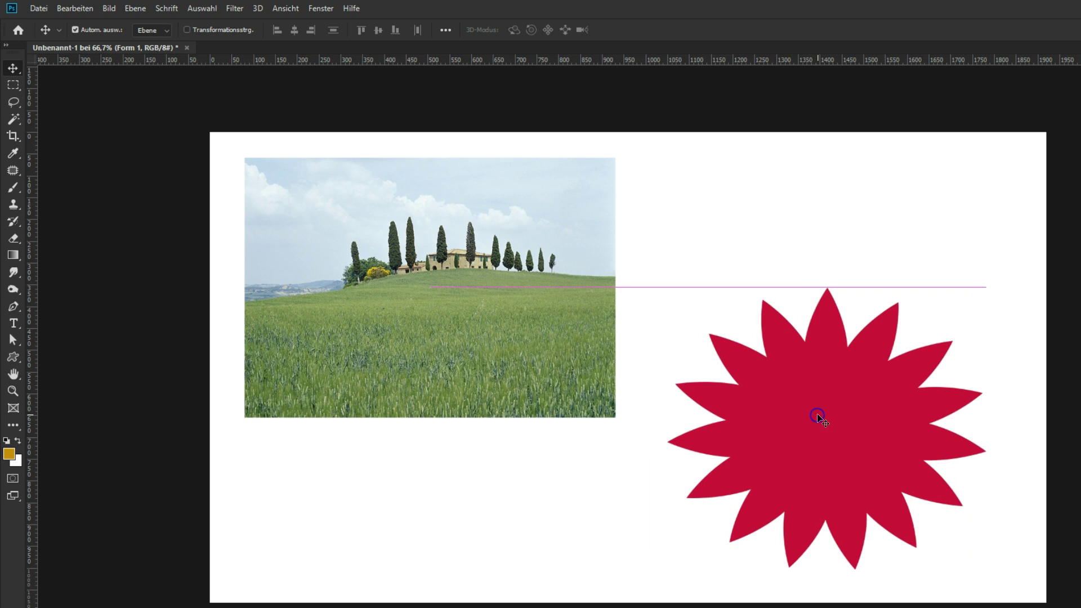
key(ctrl+t)
mouse_move(666, 289)
mouse_down()
mouse_move(730, 383)
mouse_move(670, 298)
mouse_up()
key(Return)
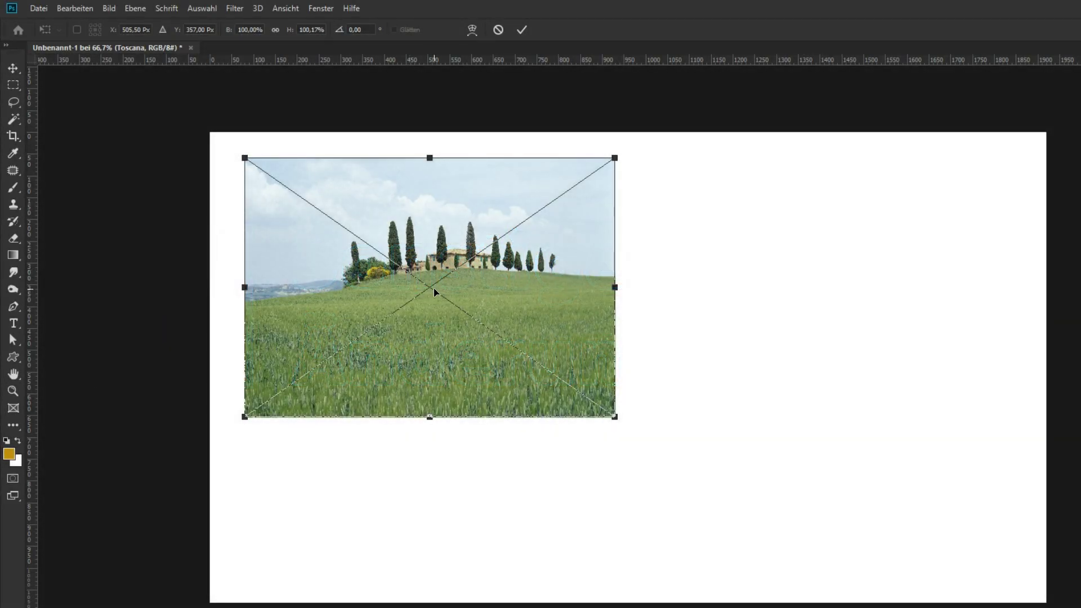
click(77, 29)
click(77, 30)
click(76, 30)
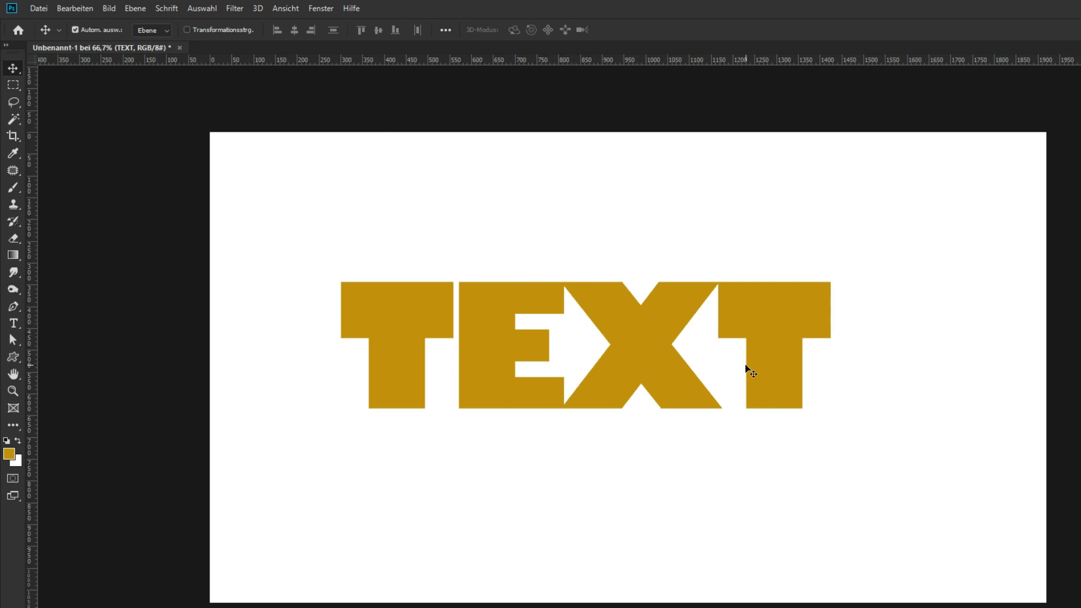
Step: Commit the TEXT lettering and delete its layer
double_click(504, 299)
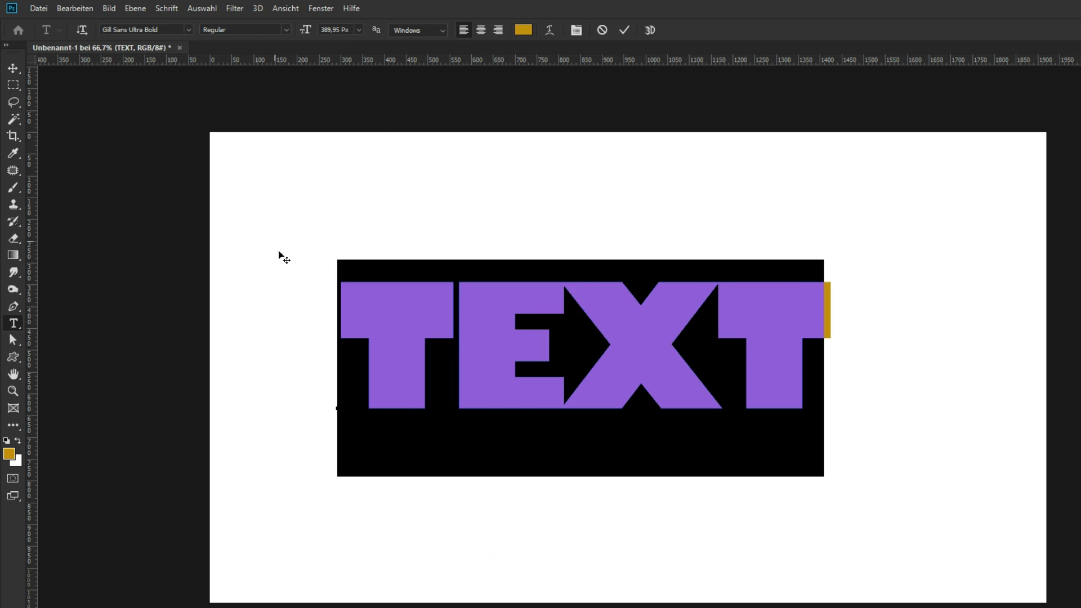
key(ctrl+Return)
key(v)
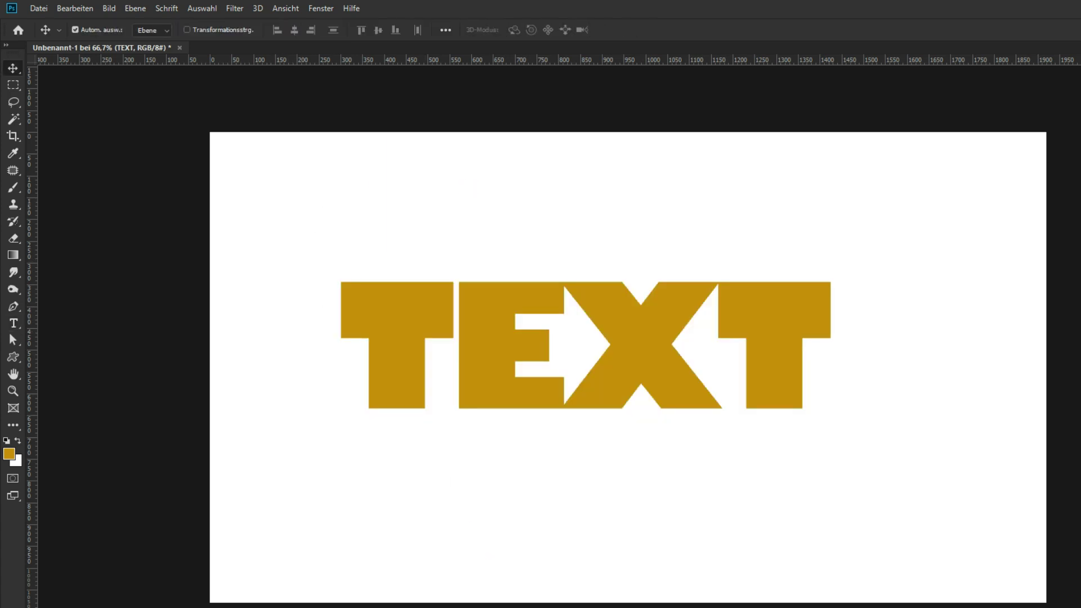
key(Delete)
Step: Draw a paragraph frame across the canvas filled with Lorem ipsum placeholder text, and dock the Layers panel
click(14, 323)
drag(338, 220, 810, 487)
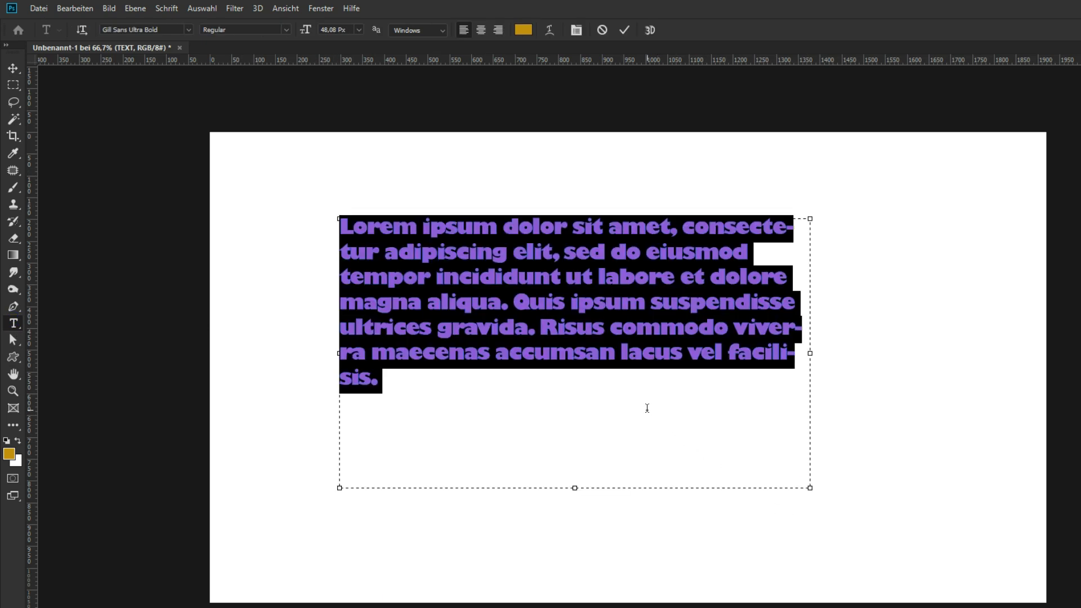
key(ctrl+Return)
key(v)
key(F7)
drag(935, 158, 883, 187)
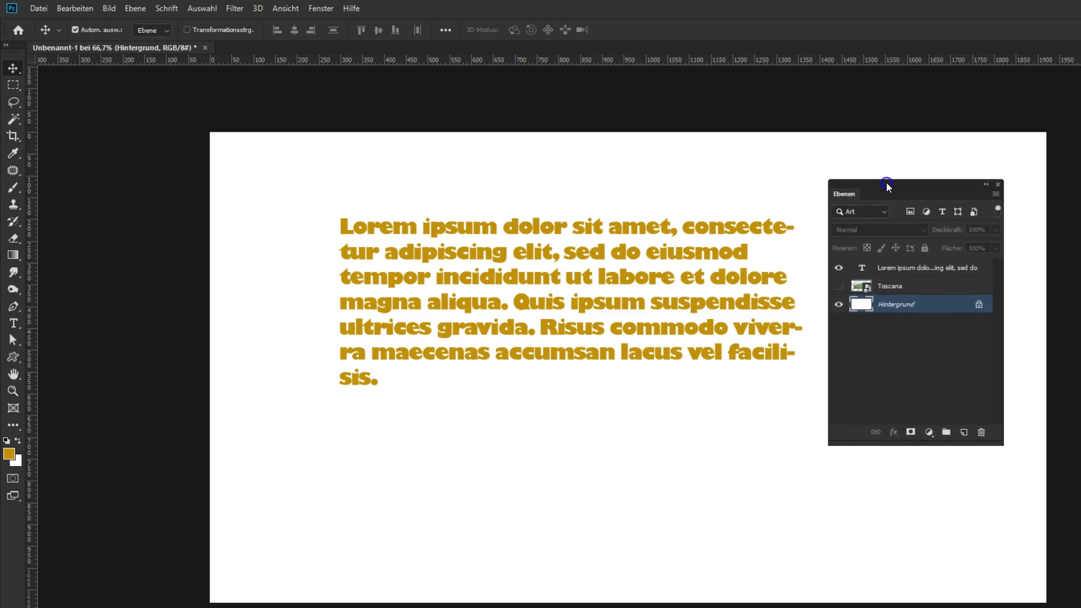
Step: Show the Toscana photo layer and set the Lorem ipsum text layer's blend mode to Multiplizieren
click(839, 288)
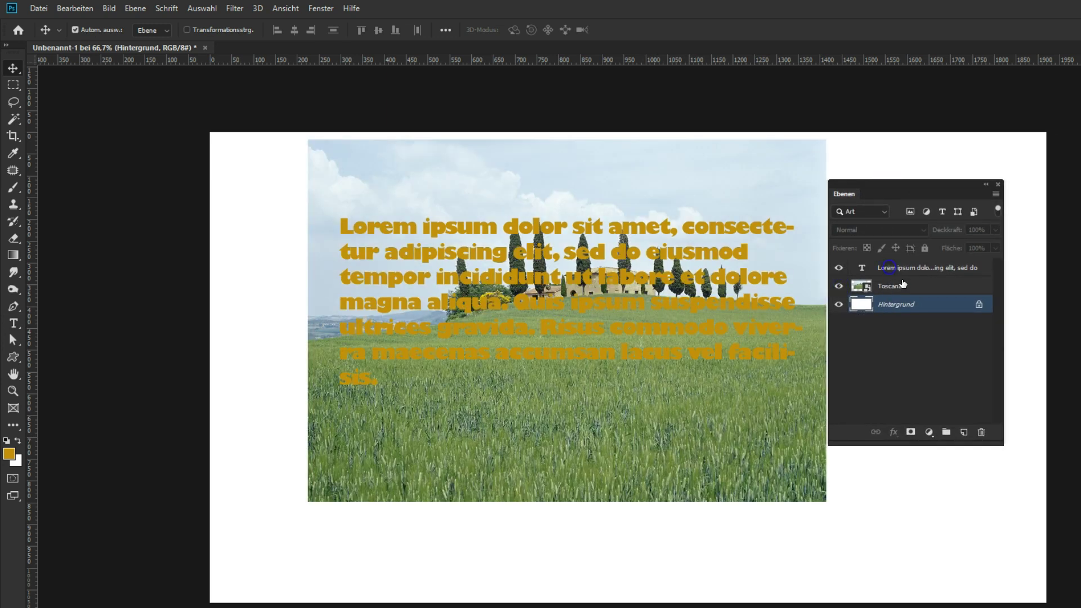
click(888, 268)
click(923, 230)
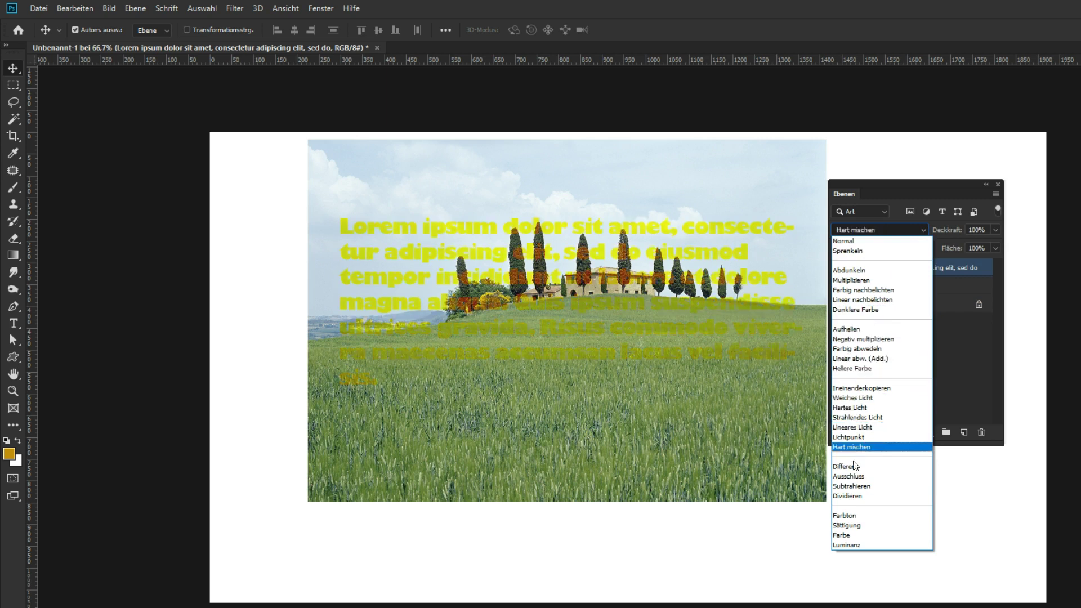
click(851, 280)
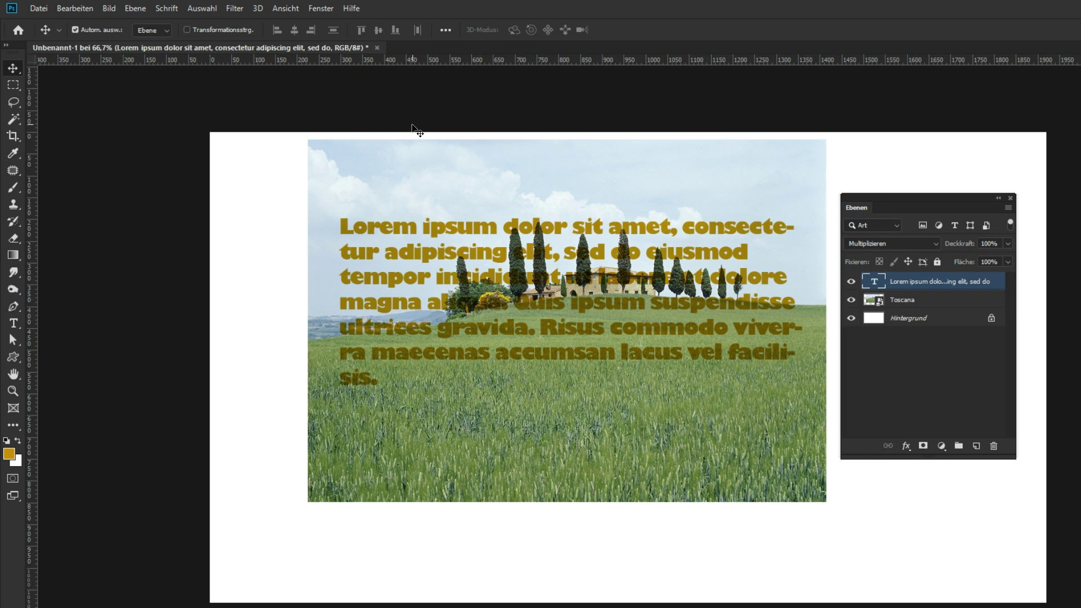
click(320, 8)
mouse_move(342, 35)
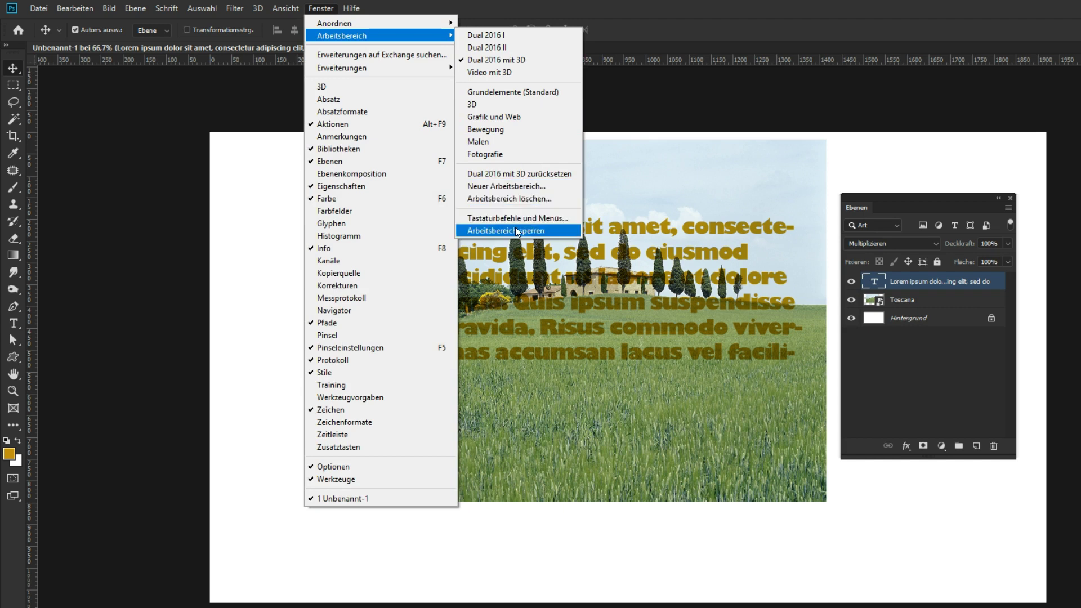
Step: Lock the workspace with Arbeitsbereich sperren, test resizing and moving the Ebenen panel, then toggle the lock
click(515, 228)
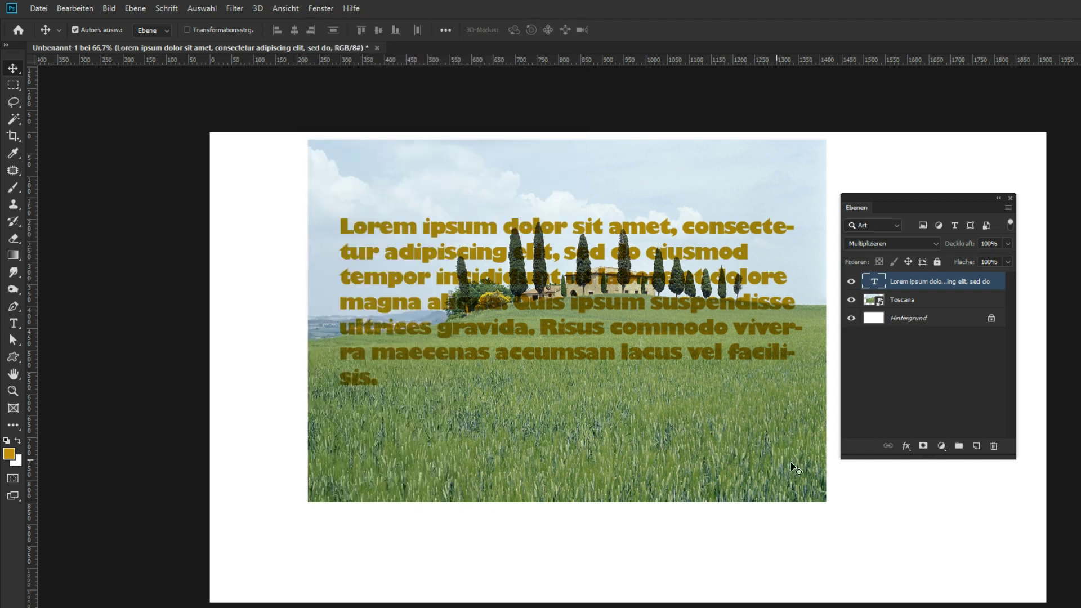
drag(865, 458, 872, 425)
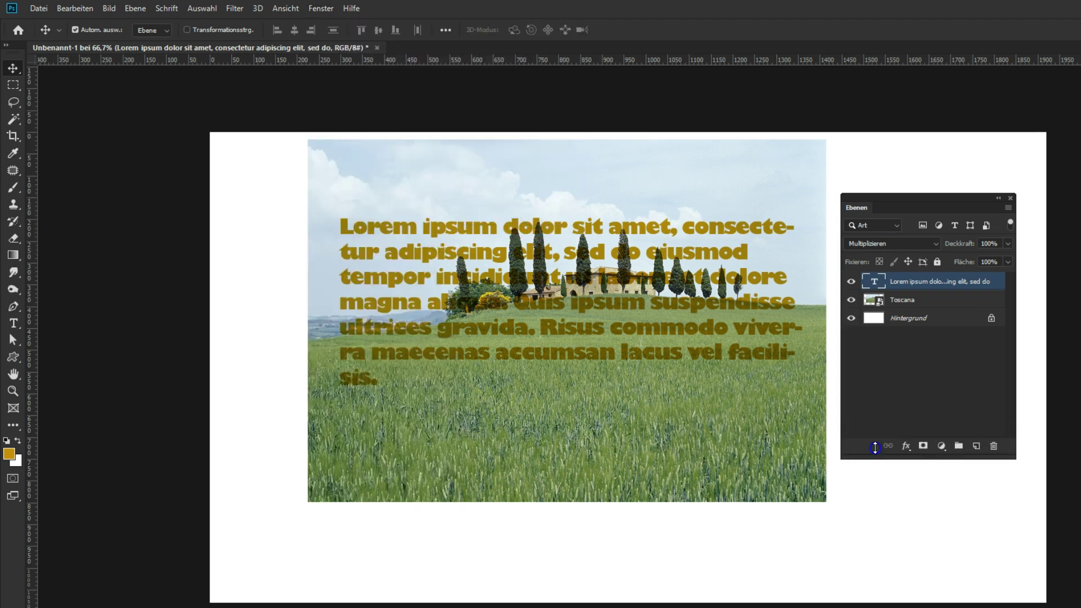
drag(872, 426, 865, 419)
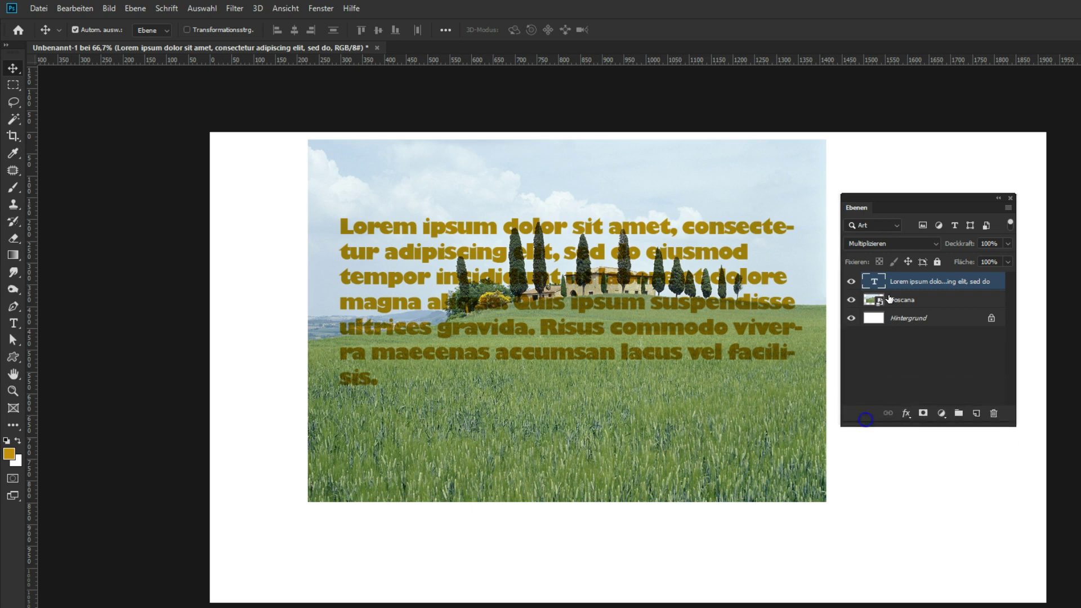
drag(906, 206, 914, 216)
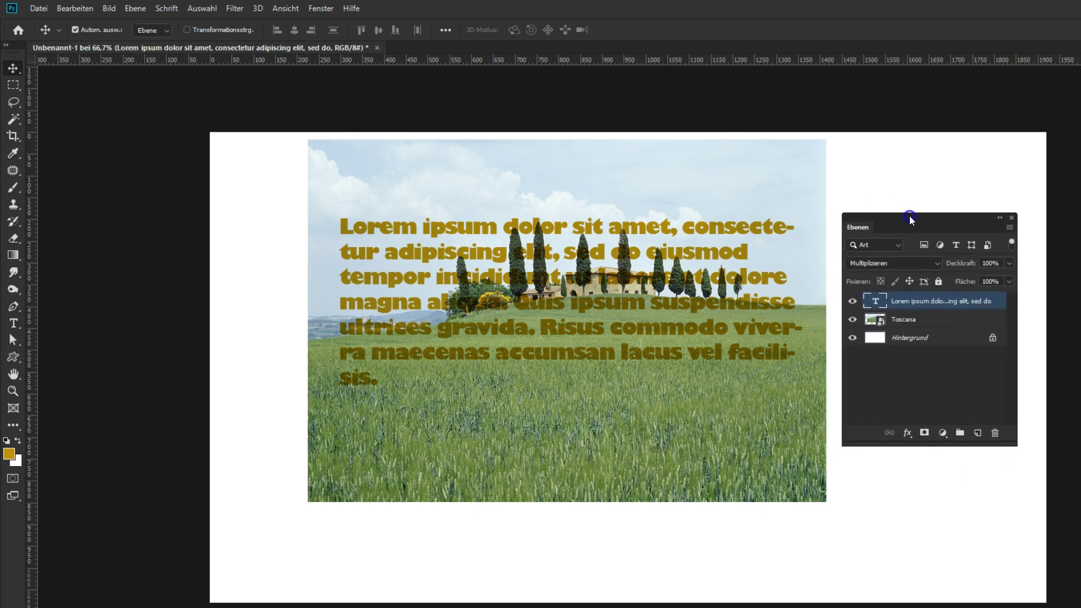
click(321, 8)
mouse_move(342, 35)
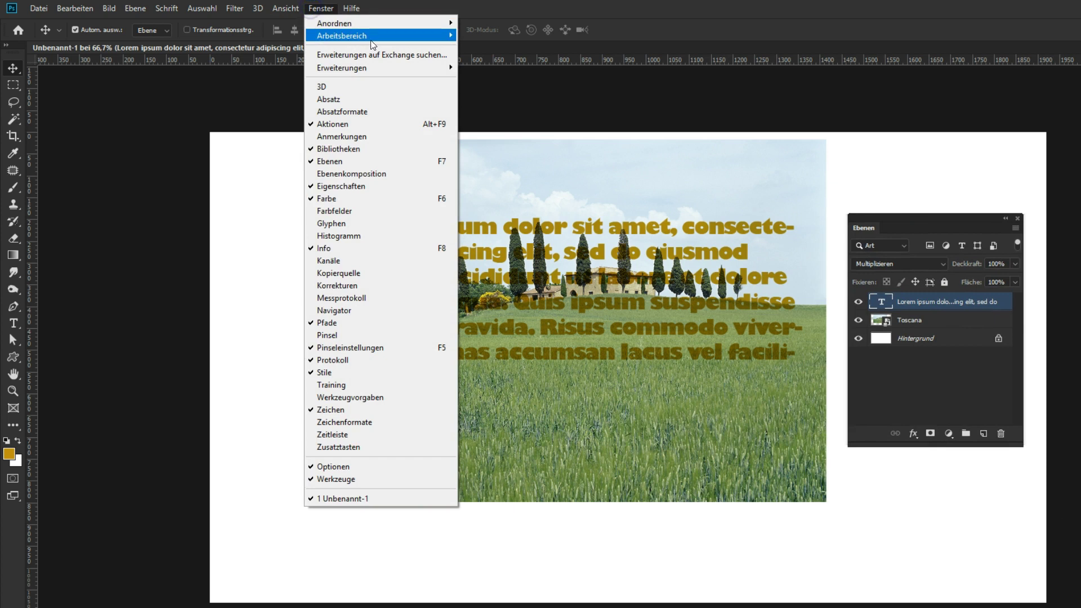
click(572, 228)
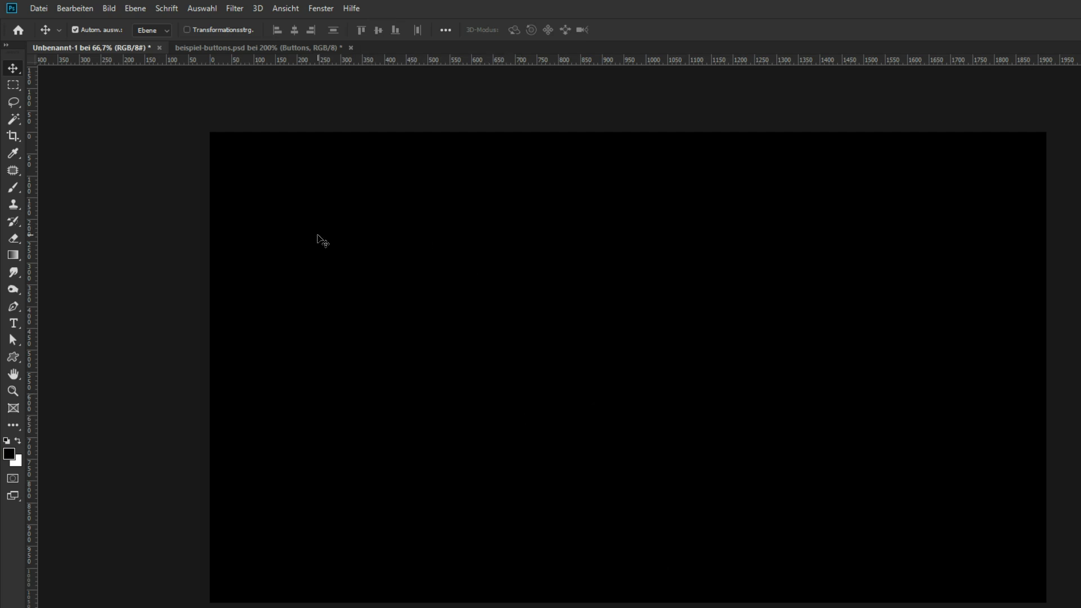
Step: Export the button_twitter group from beispiel-buttons.psd as a 60×60 px transparent PNG
click(252, 45)
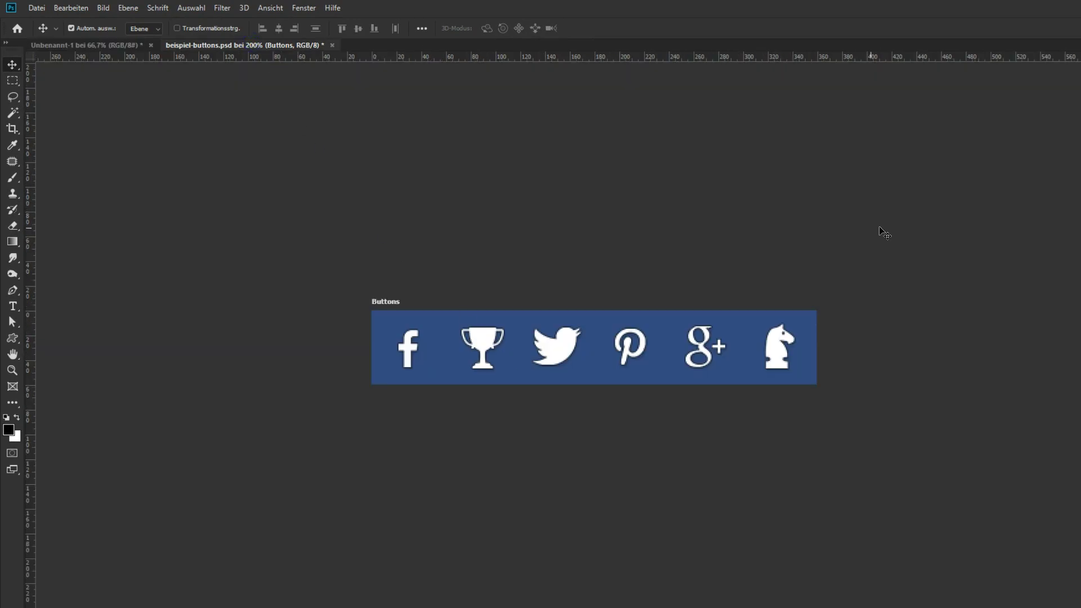
key(F7)
drag(991, 234, 947, 227)
click(928, 370)
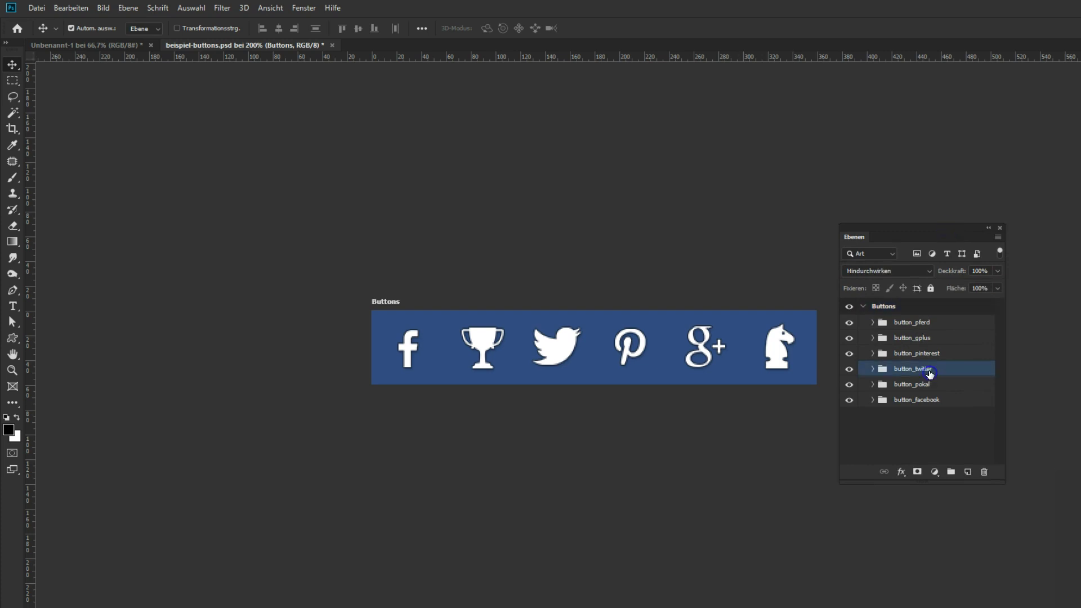
right_click(928, 370)
click(977, 263)
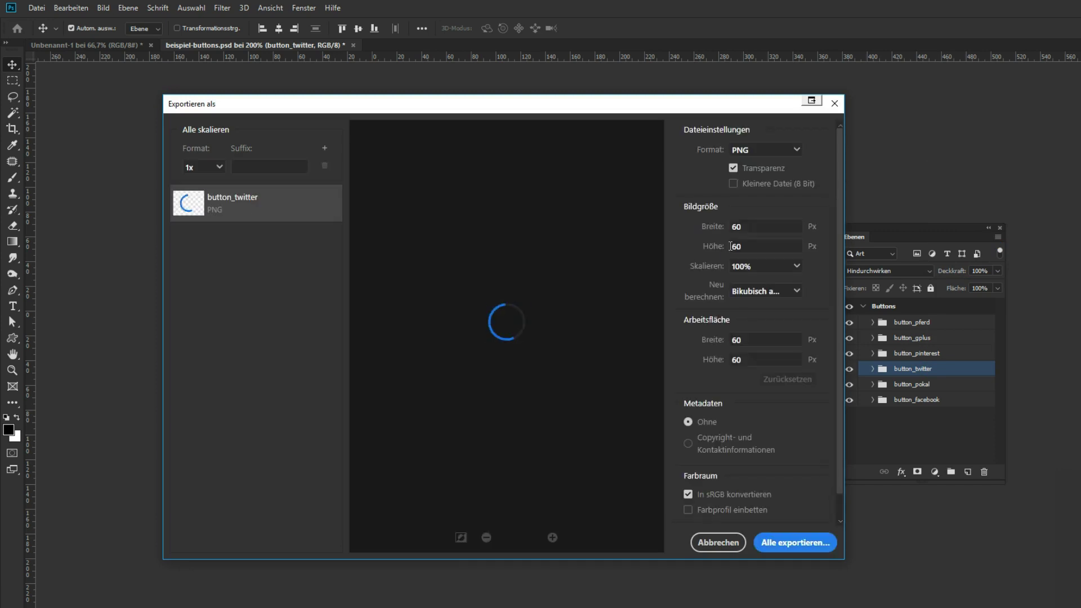
click(794, 542)
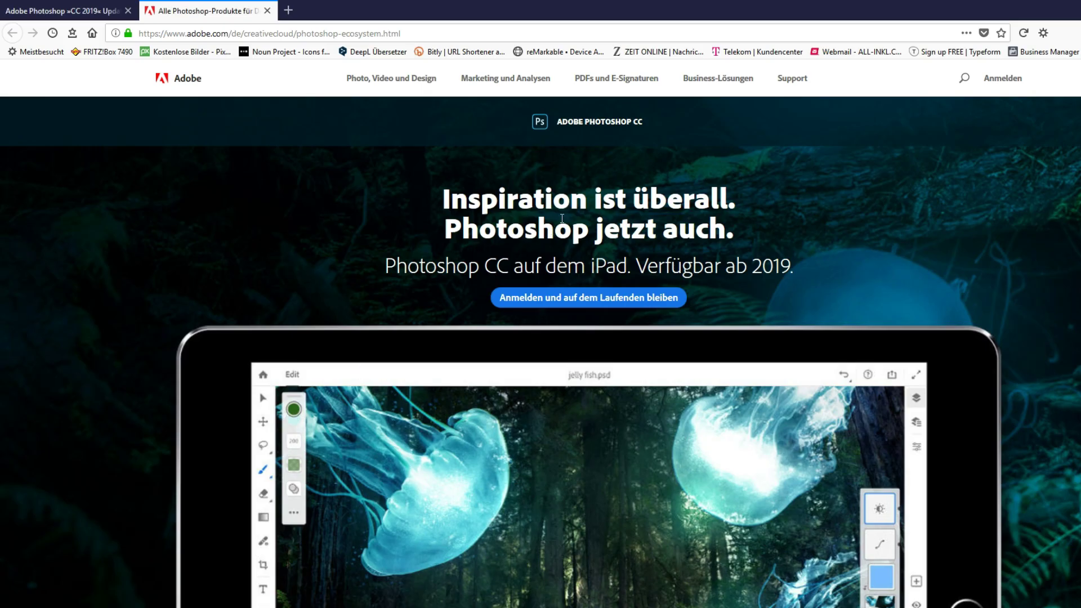
Step: Scroll down through Adobe's Photoshop CC on iPad page and back up to the top
scroll(484, 336, down, 5)
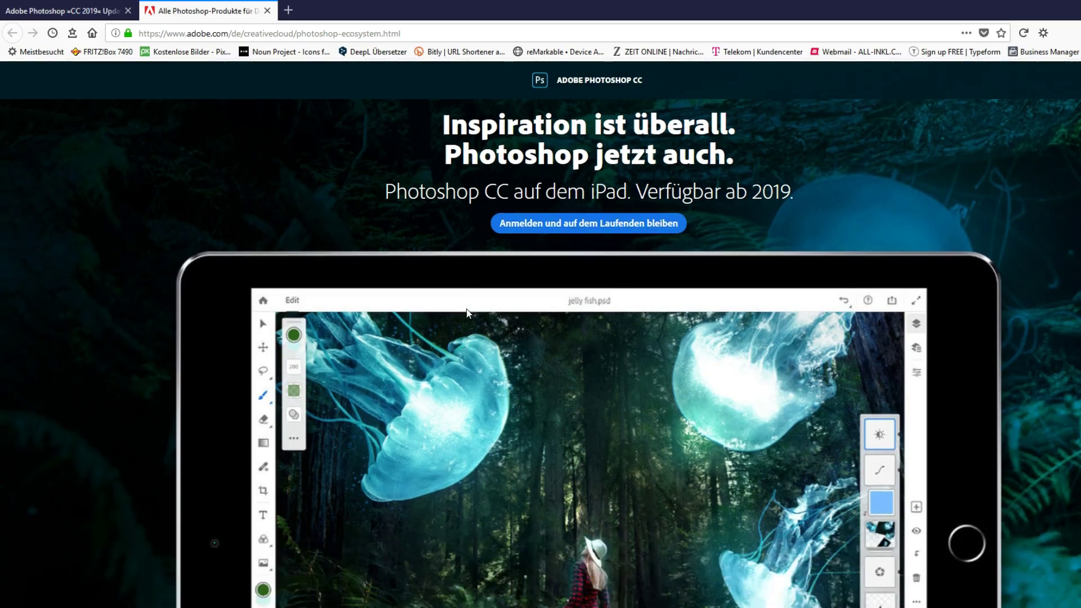
scroll(484, 337, down, 5)
scroll(489, 350, down, 5)
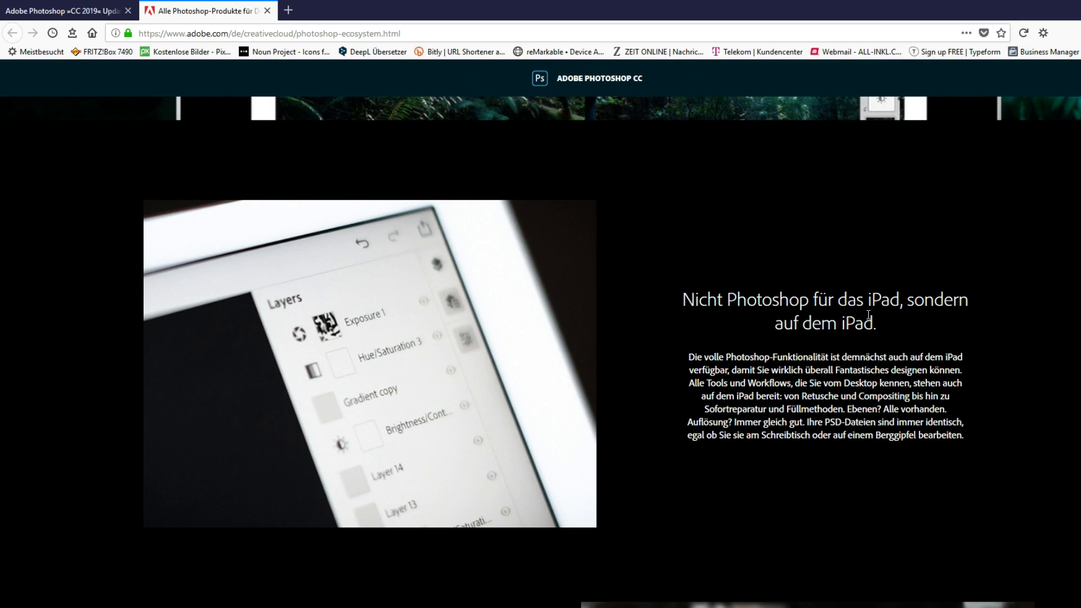
scroll(646, 350, down, 5)
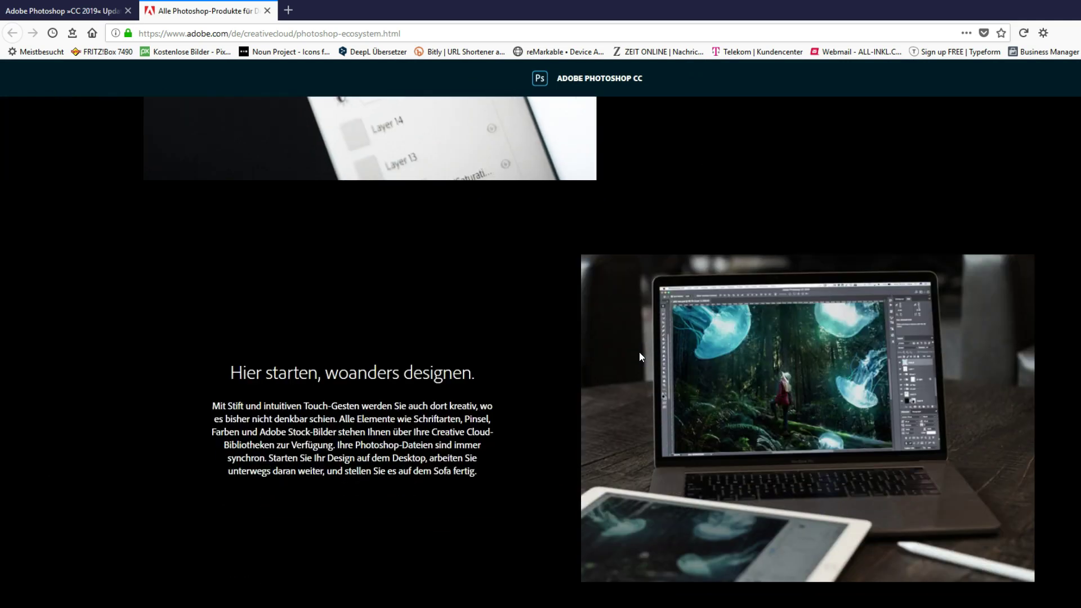
scroll(479, 341, down, 5)
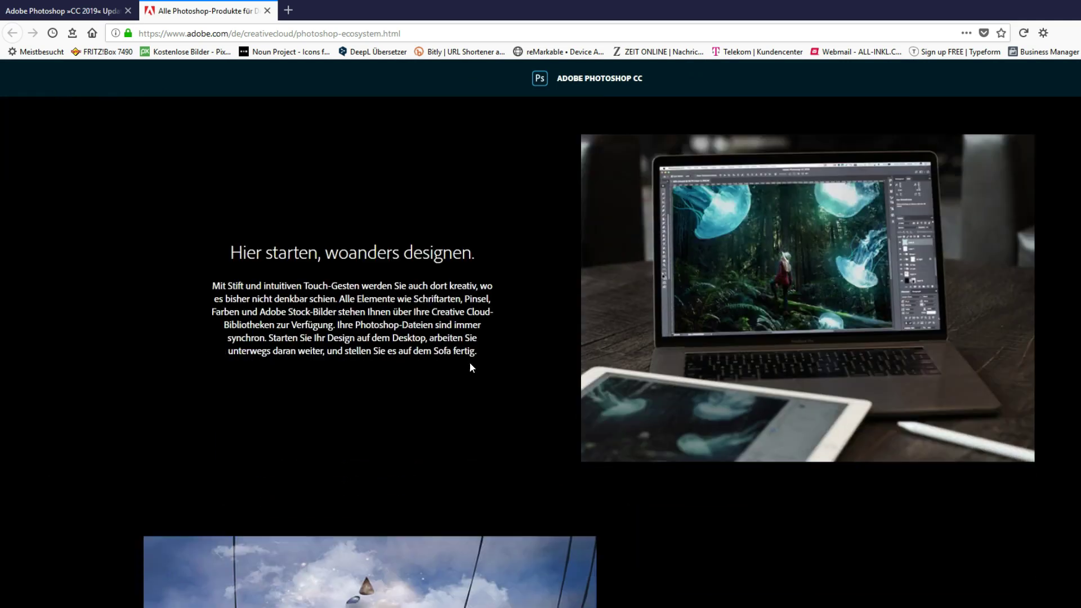
scroll(471, 364, down, 5)
scroll(474, 353, down, 5)
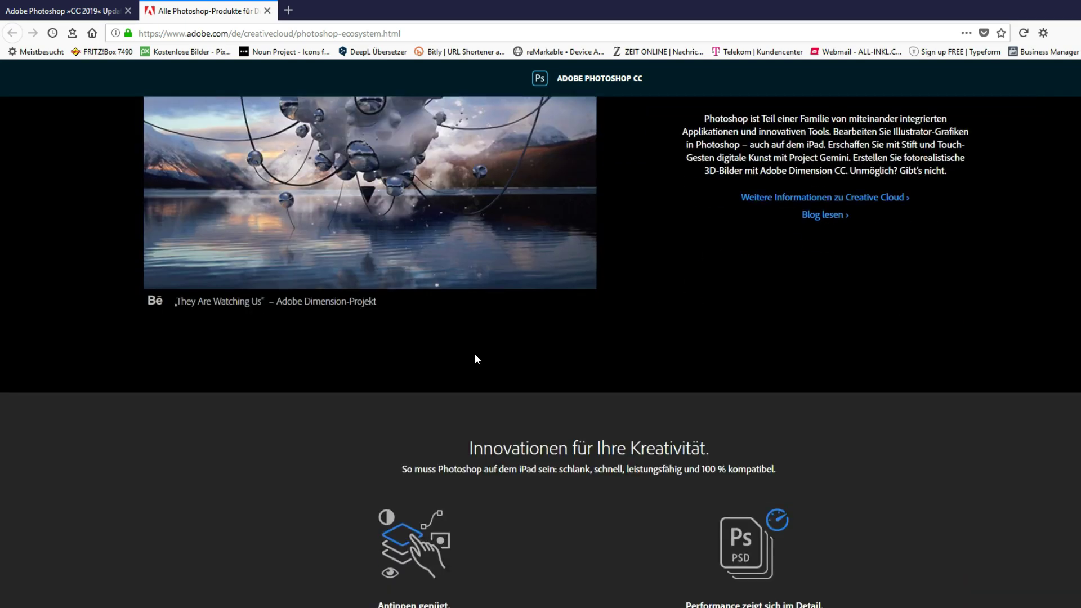
scroll(474, 354, down, 4)
scroll(495, 364, down, 5)
scroll(496, 363, down, 3)
scroll(495, 363, up, 3)
scroll(495, 363, up, 10)
scroll(495, 364, up, 10)
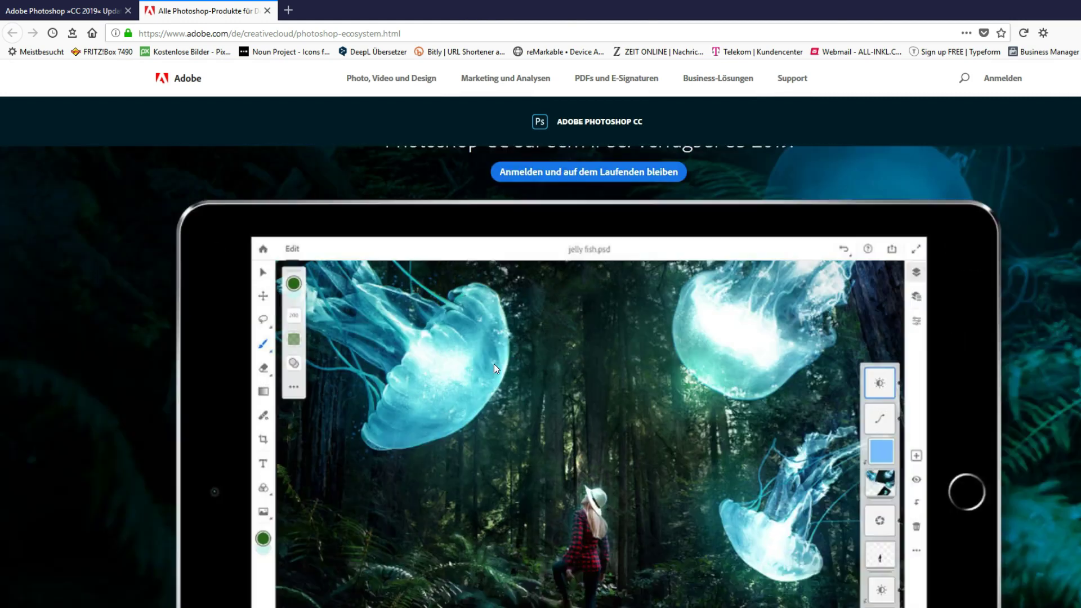
scroll(495, 364, up, 1)
scroll(604, 485, down, 2)
scroll(604, 484, up, 2)
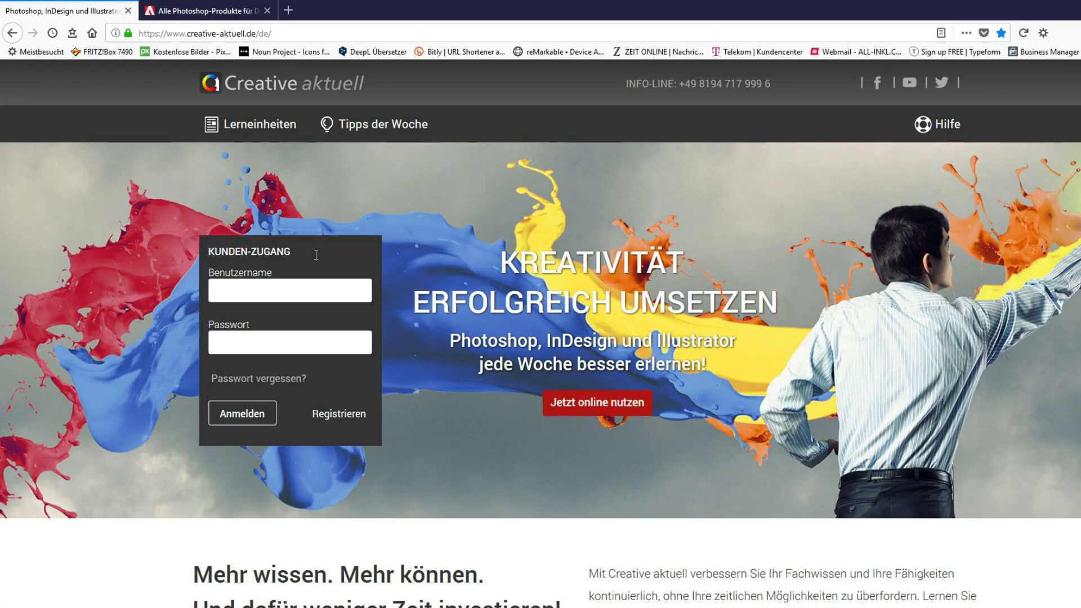
Step: Go to Tipps der Woche, open the Photoshop CC 2019 update article, and scroll through it
click(402, 128)
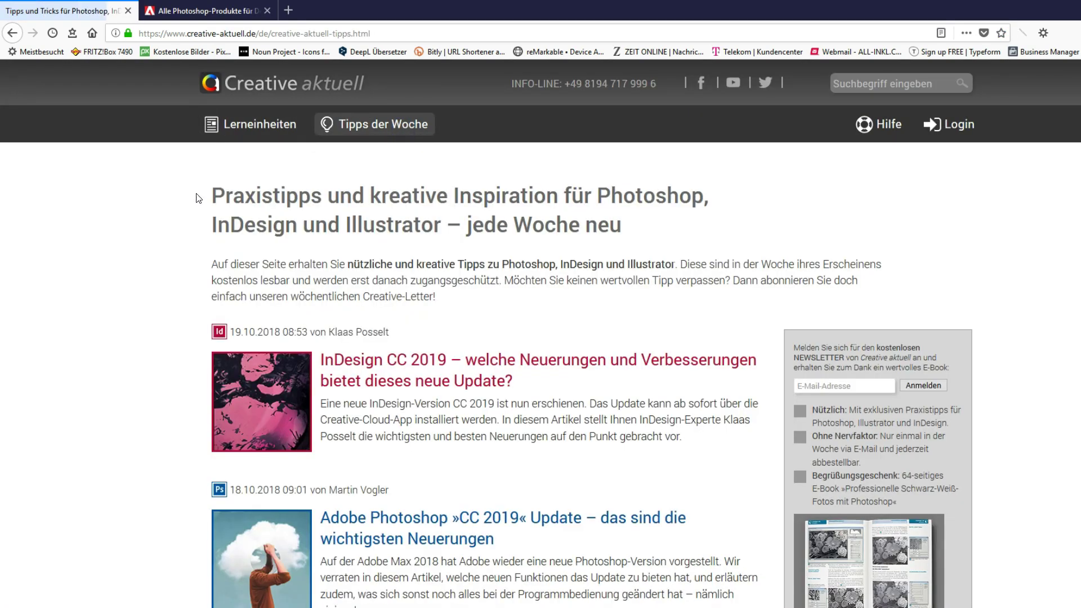
scroll(370, 325, down, 3)
click(439, 419)
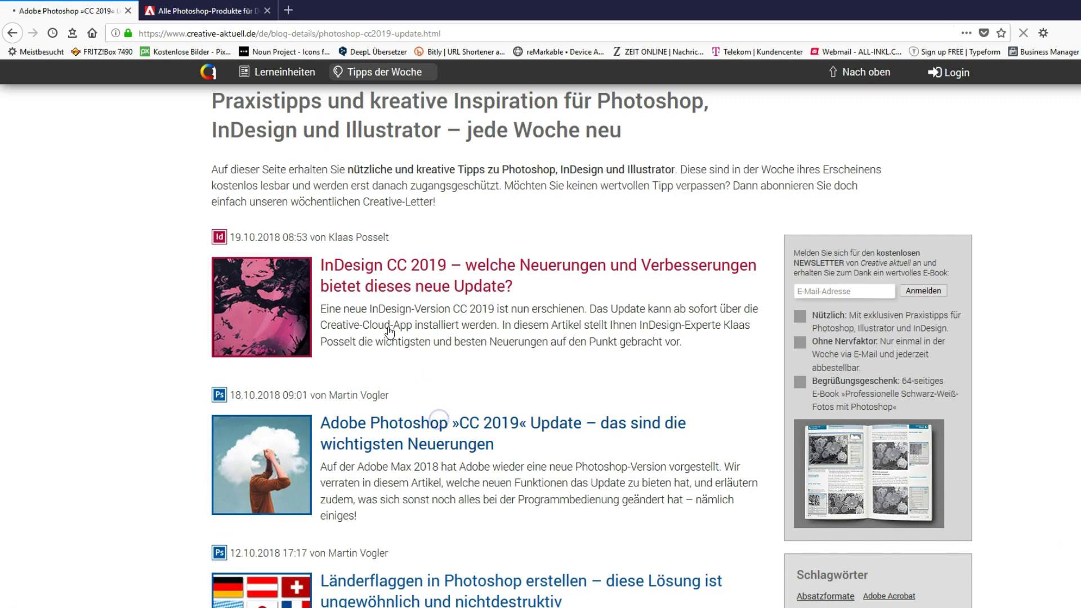
scroll(309, 331, down, 2)
scroll(306, 326, down, 4)
scroll(305, 328, down, 2)
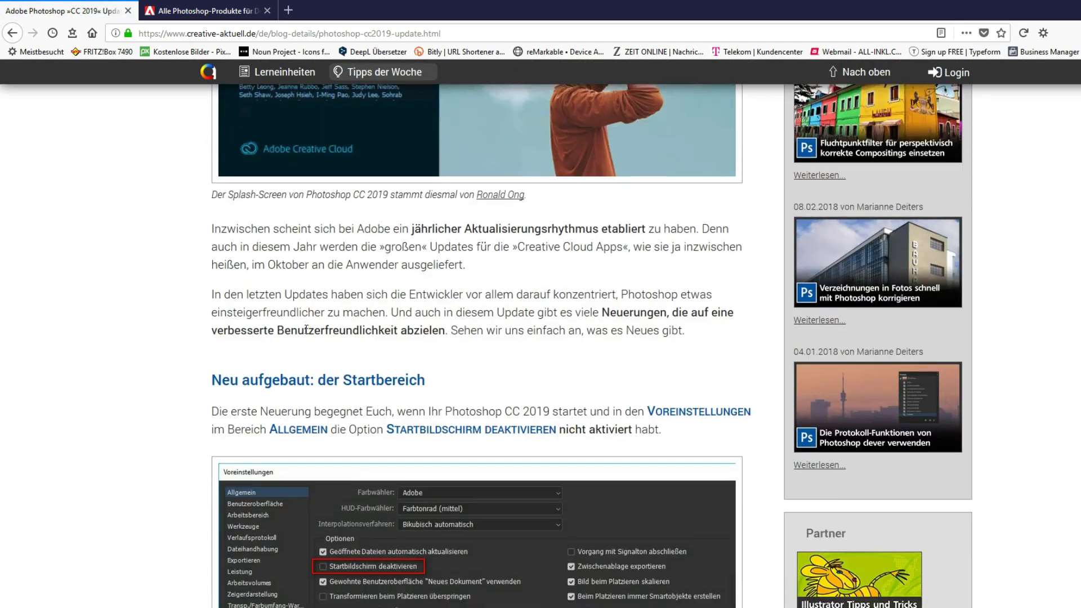
scroll(304, 331, down, 5)
scroll(304, 335, down, 7)
scroll(301, 338, down, 6)
scroll(298, 344, down, 3)
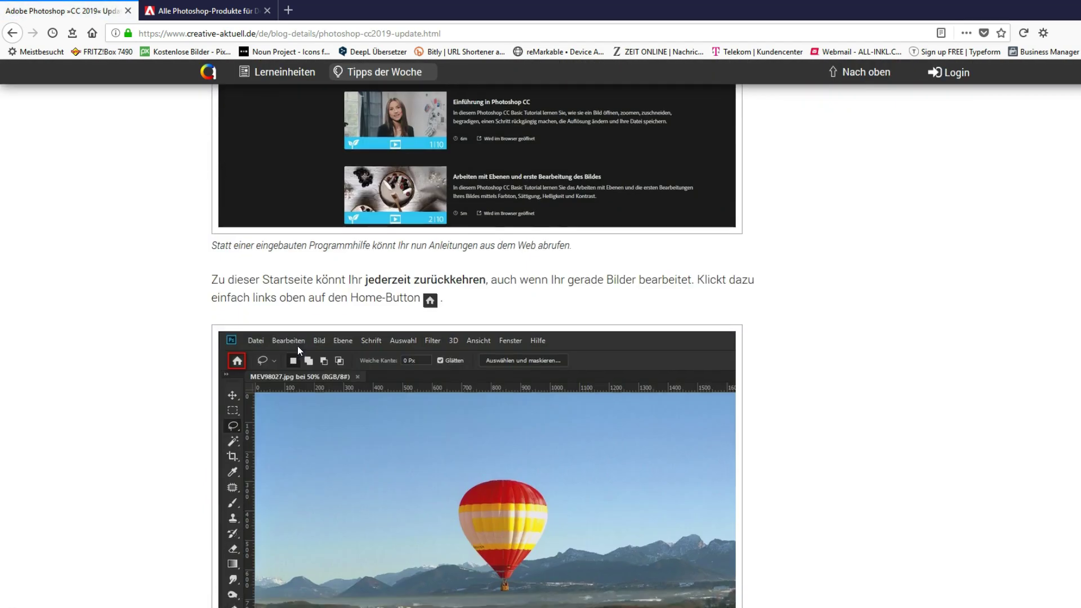